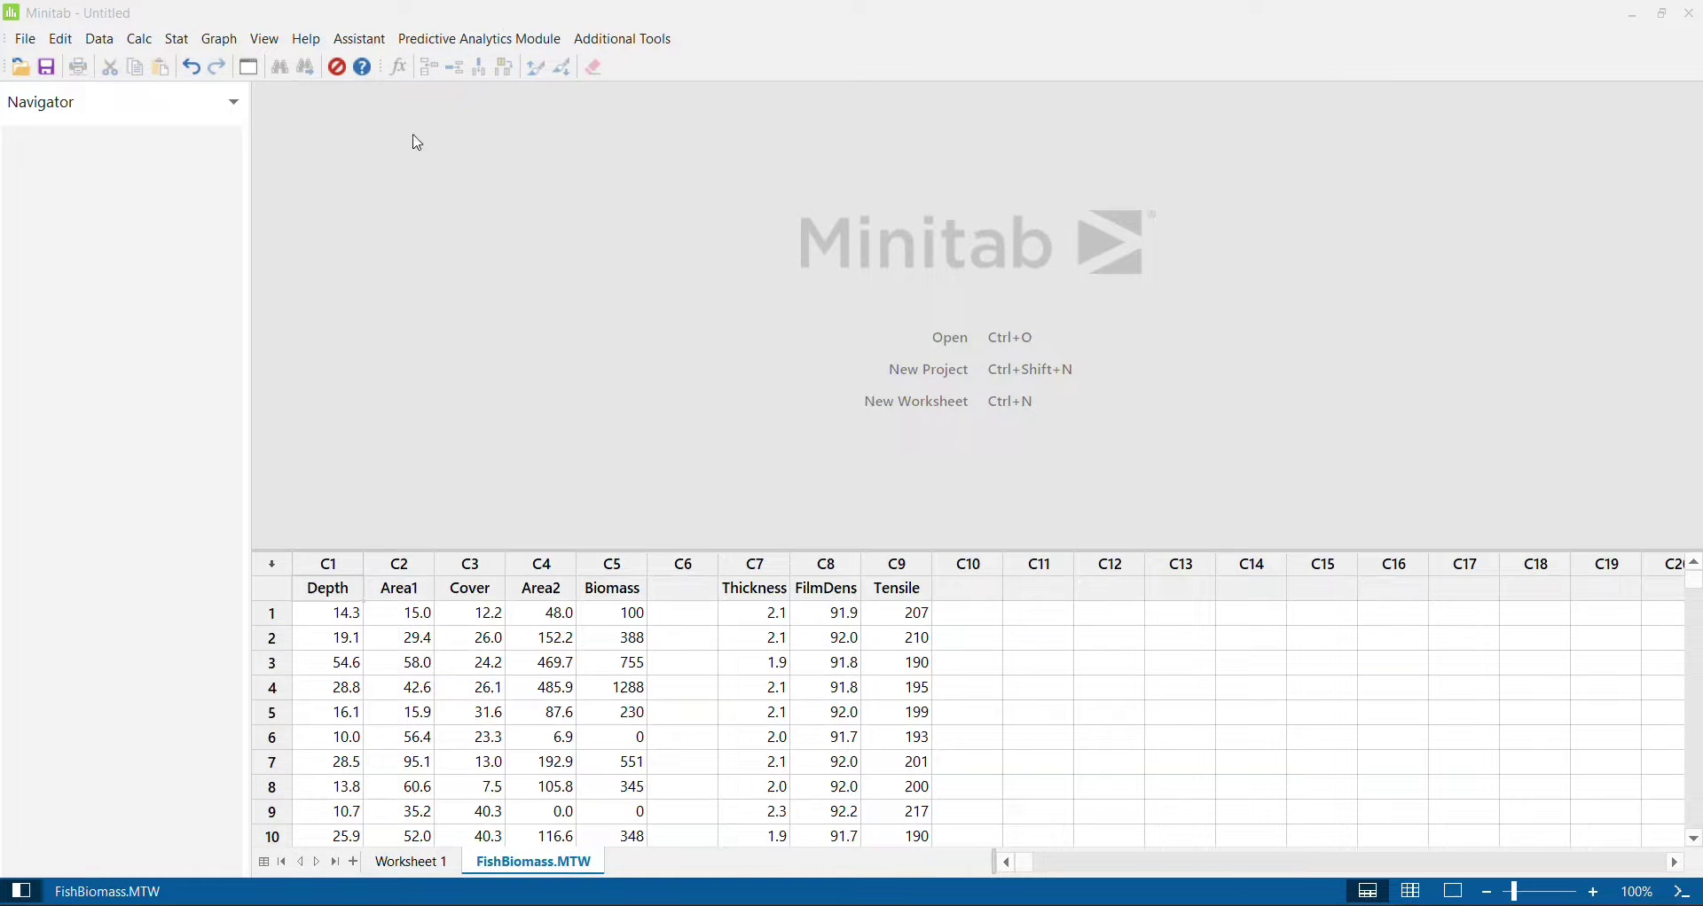
Step: Dismiss the Additional Tools list and bring up the Graph menu of plot types
left_click(218, 40)
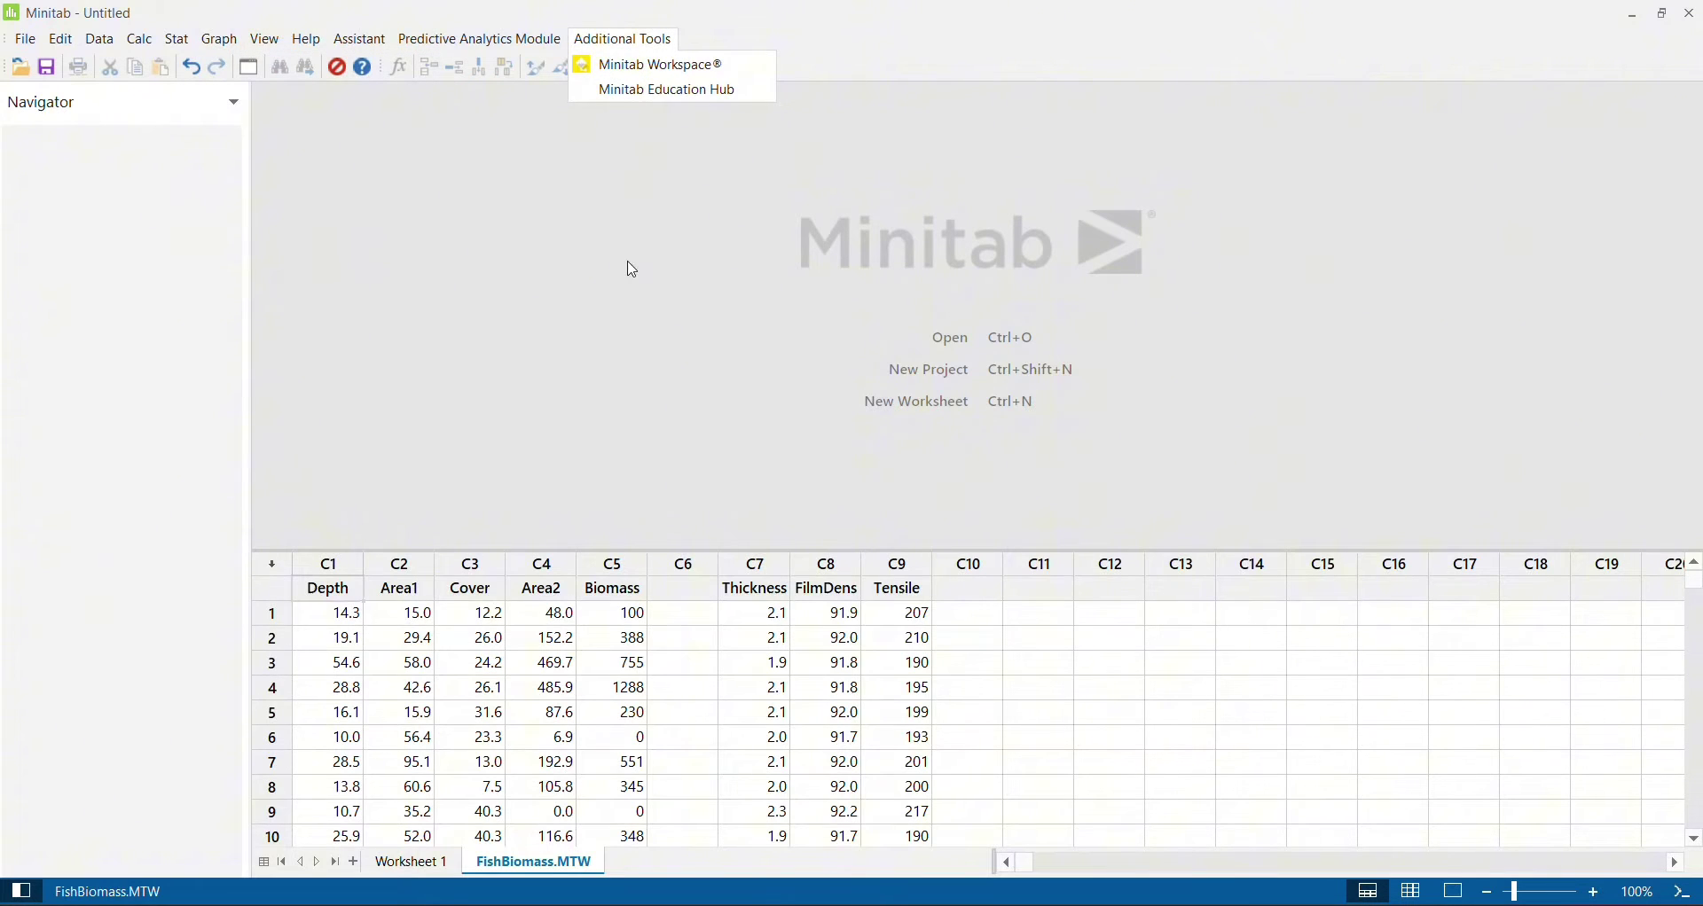
left_click(352, 291)
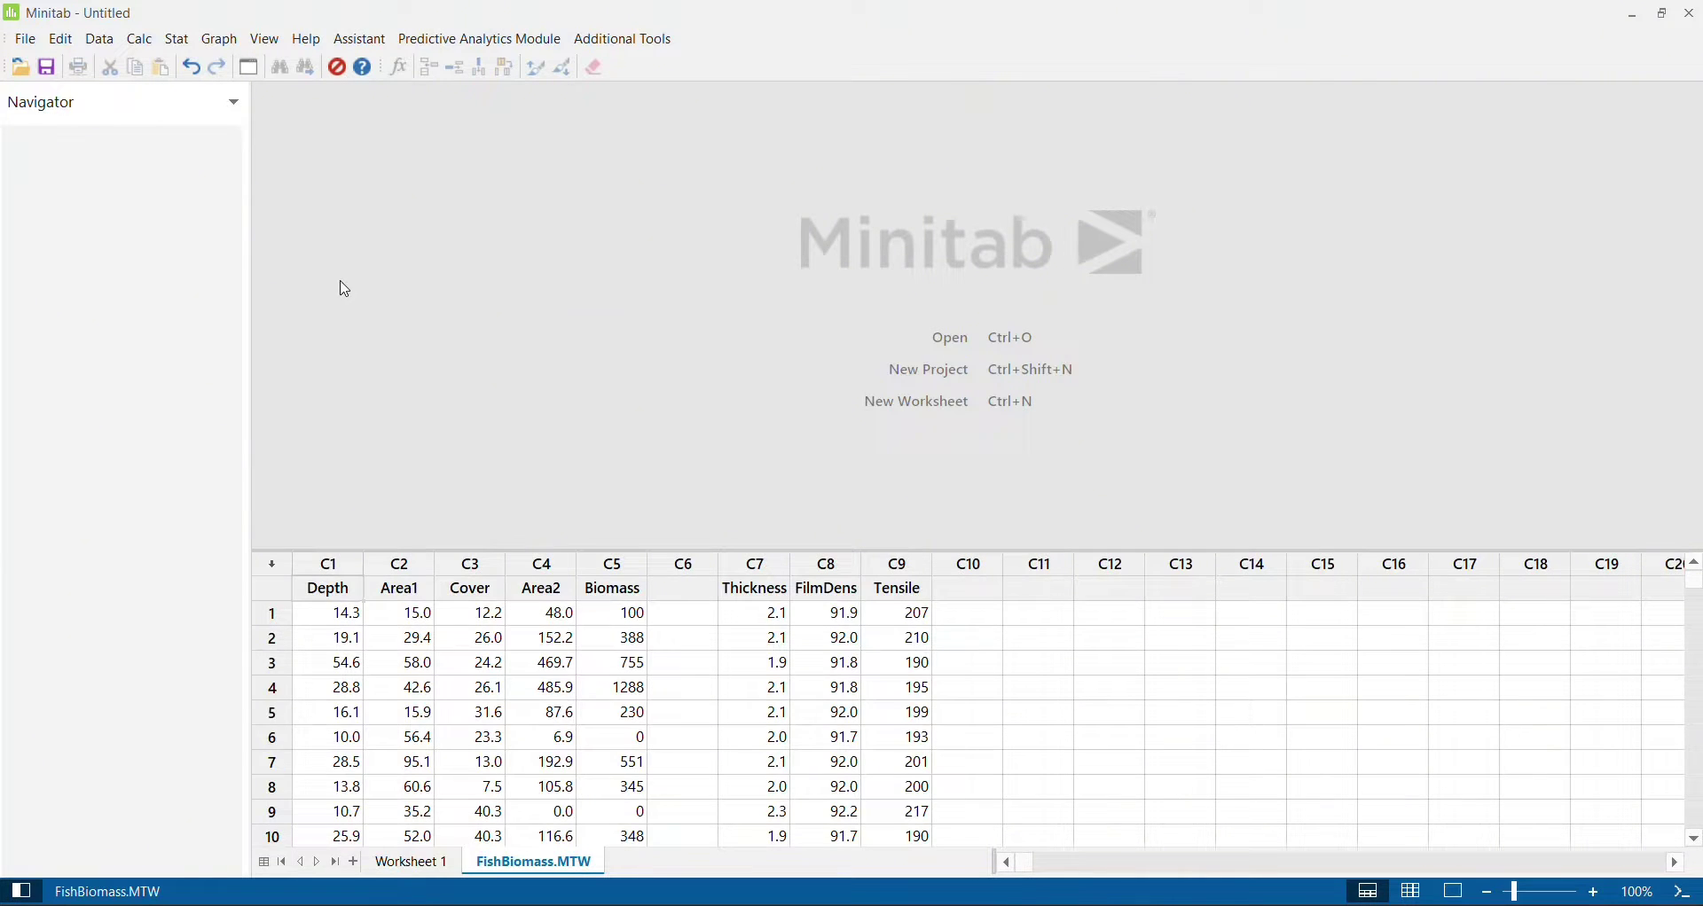
Step: Make a Surface-style 3D surface plot with Z=Thickness, Y=FilmDens and X=Tensile
left_click(220, 41)
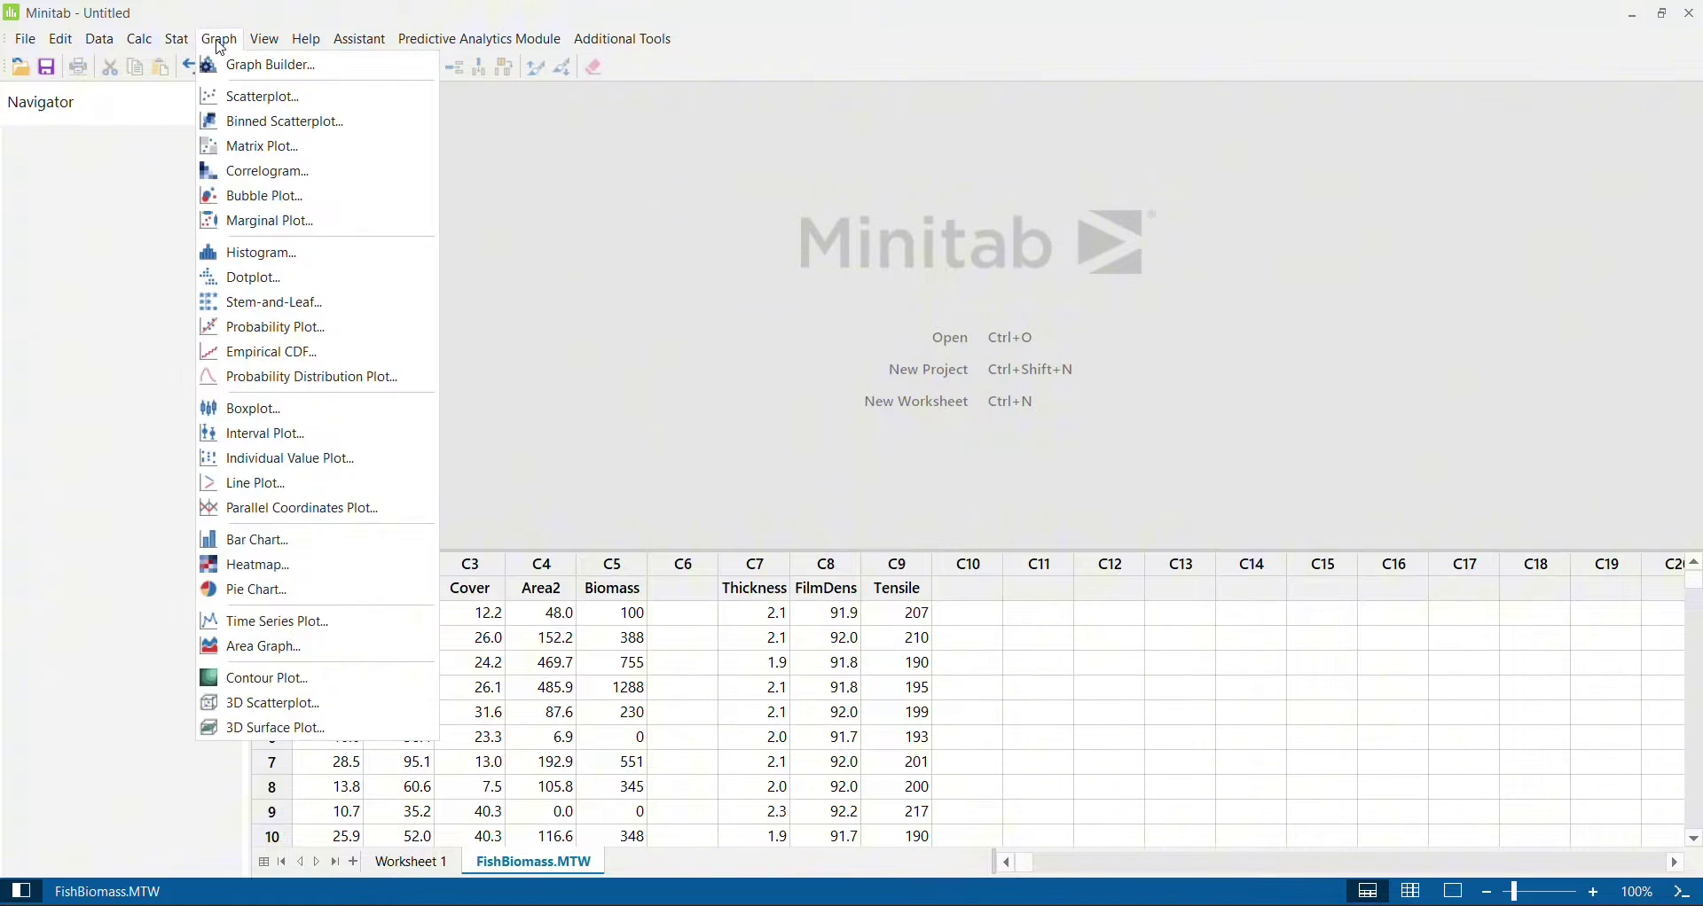
left_click(311, 736)
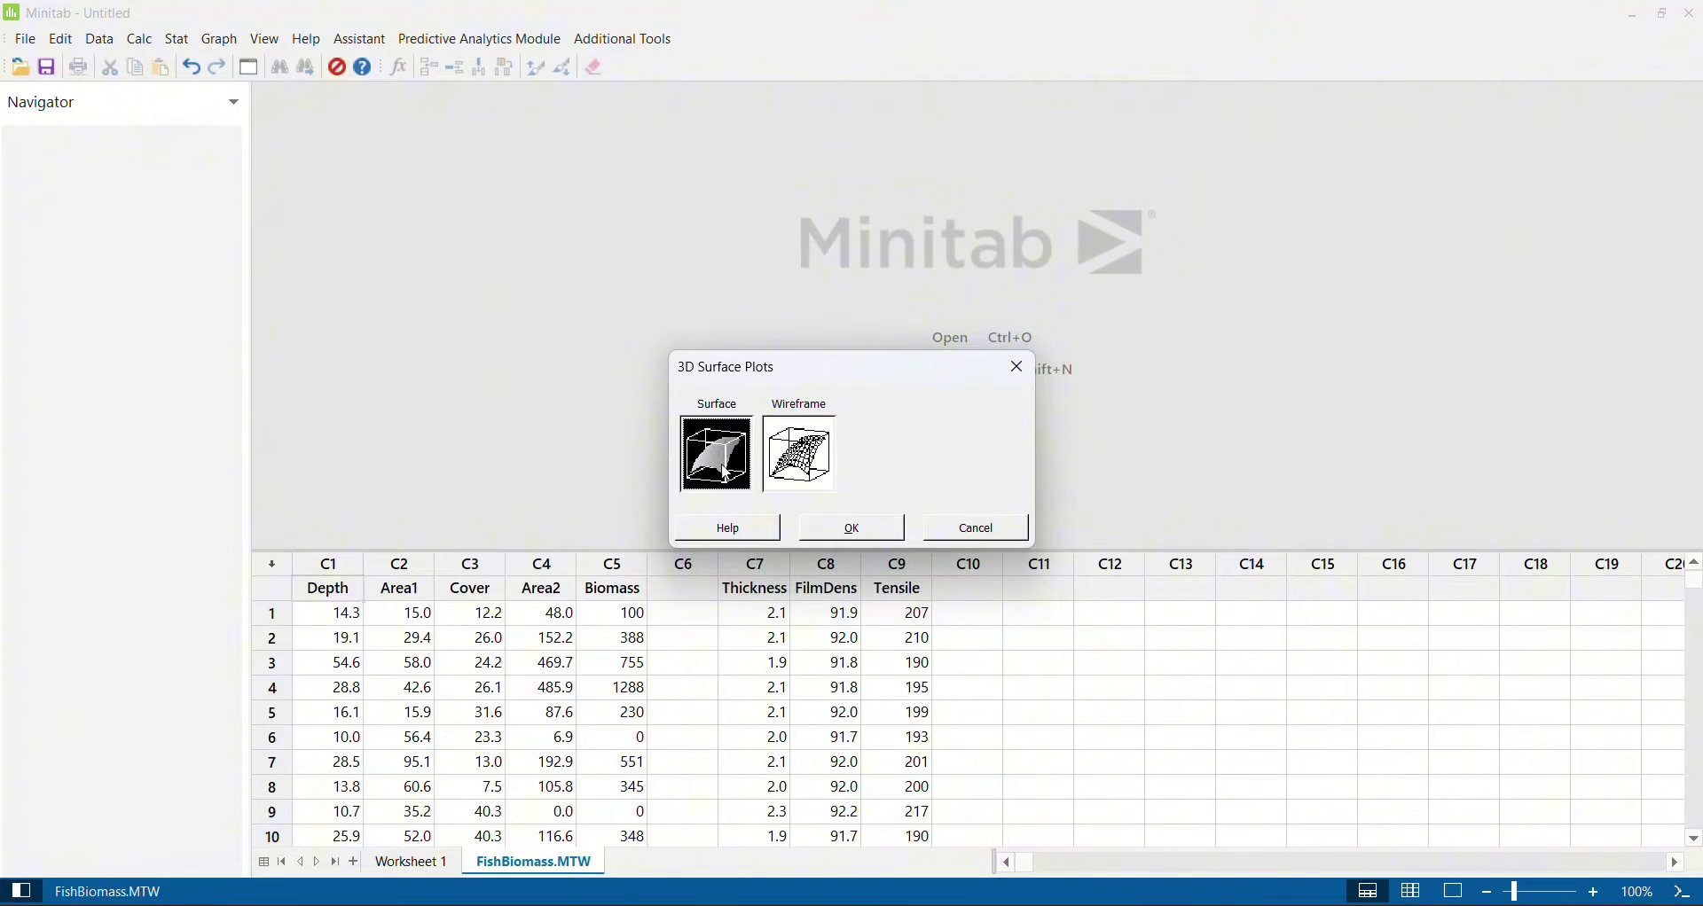
left_click(850, 530)
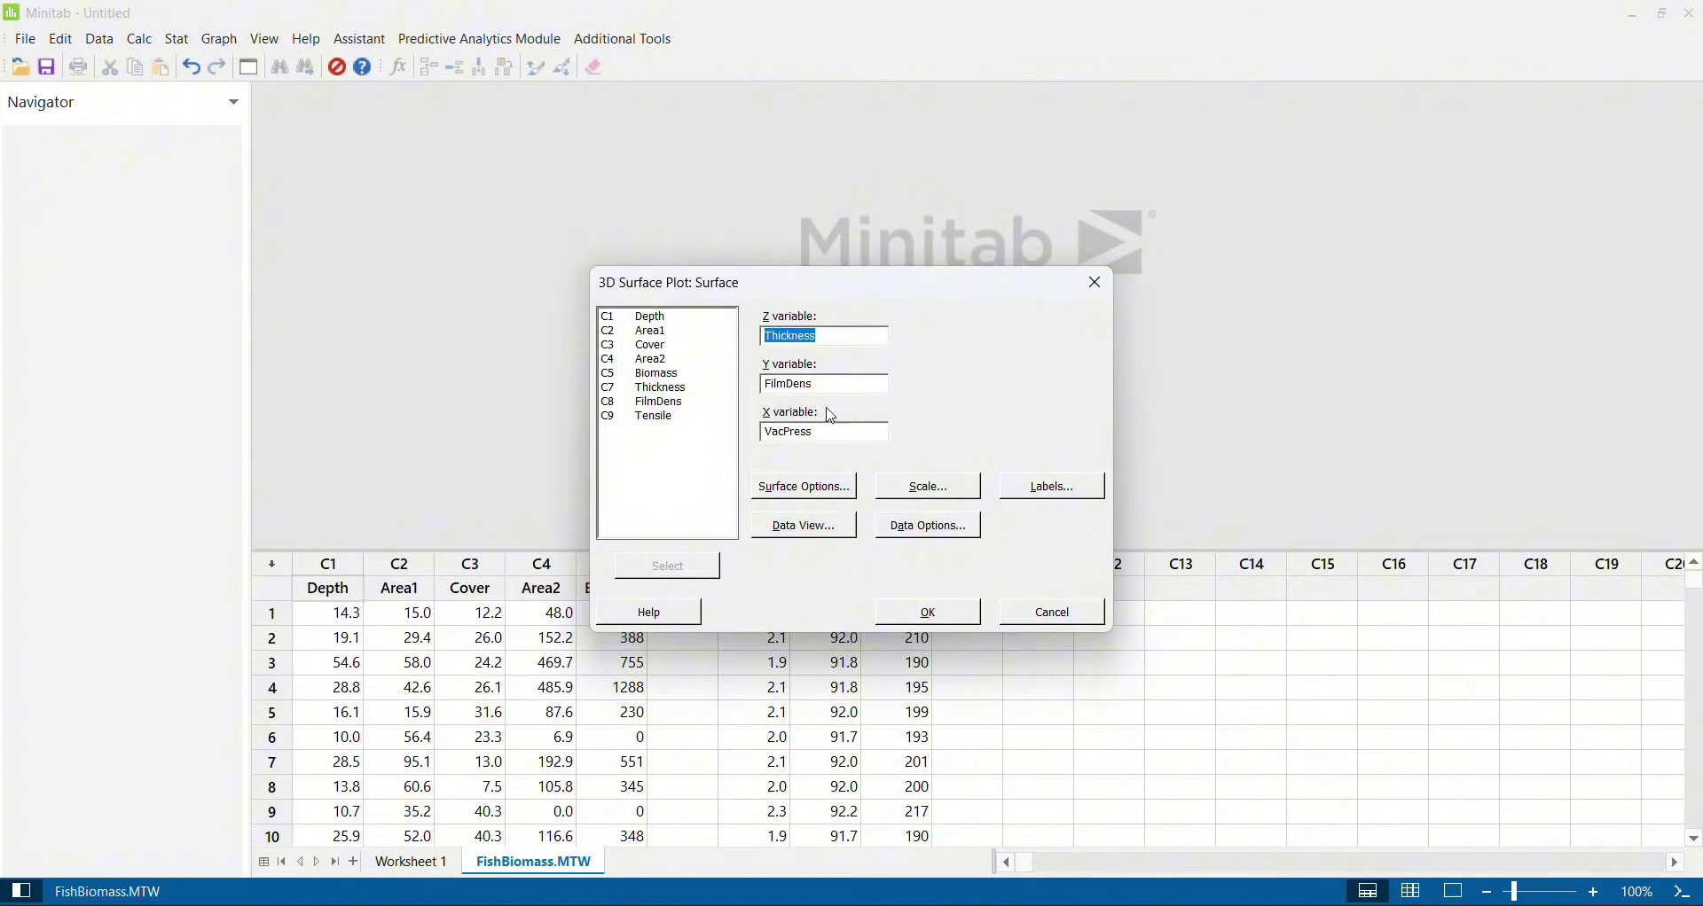
double_click(661, 391)
double_click(672, 404)
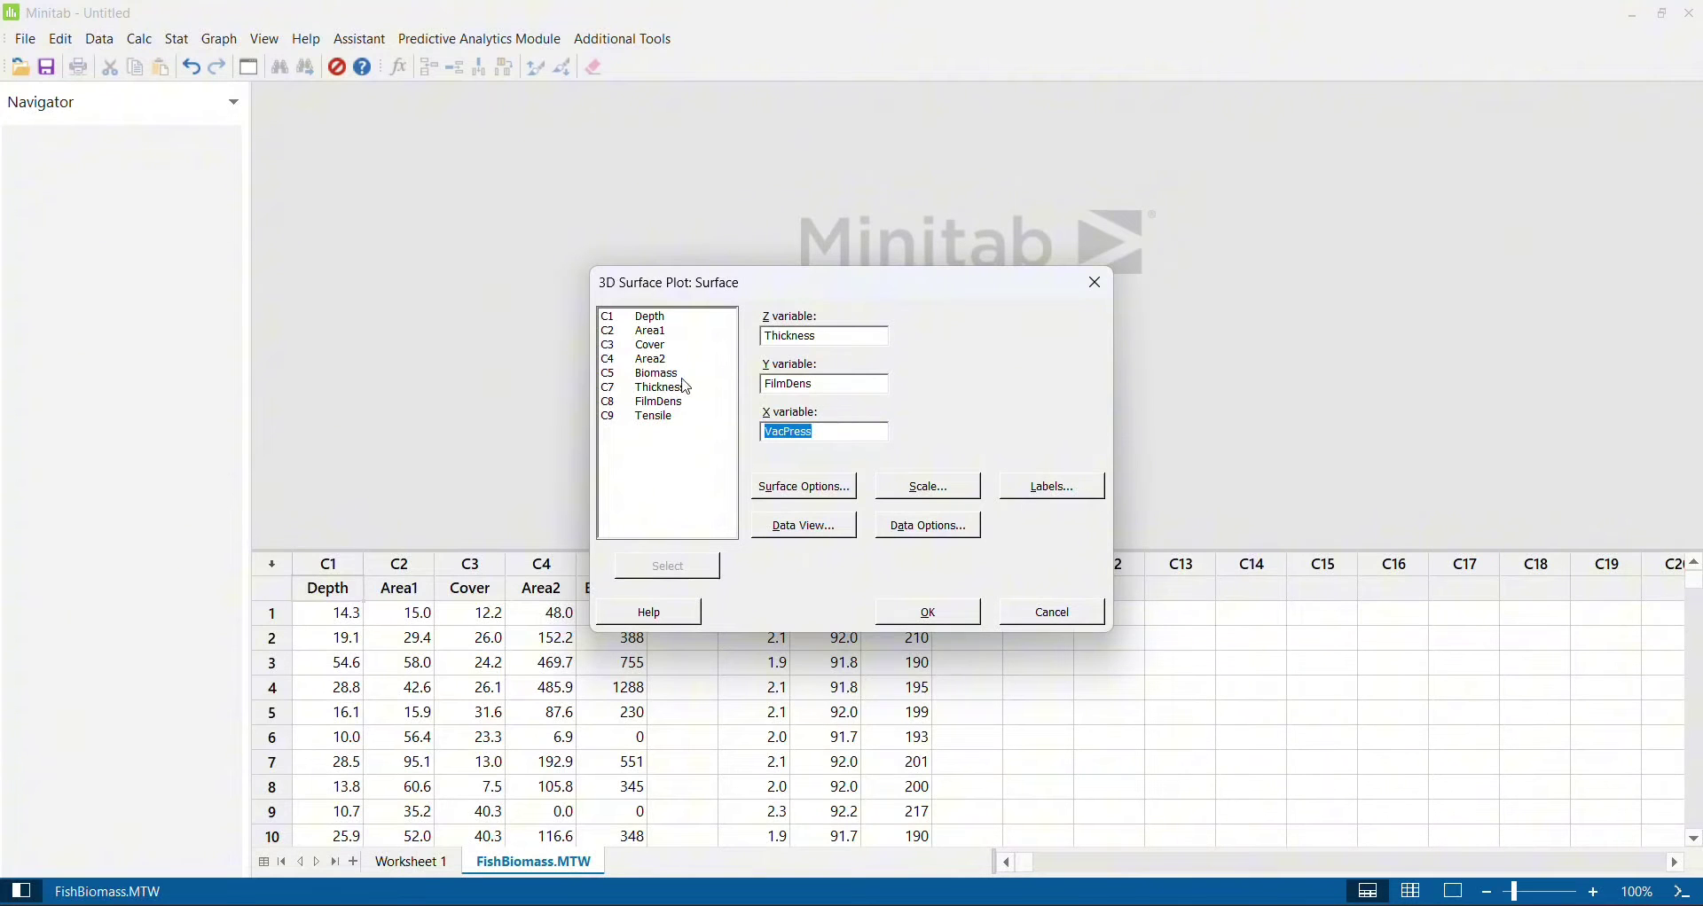
double_click(660, 418)
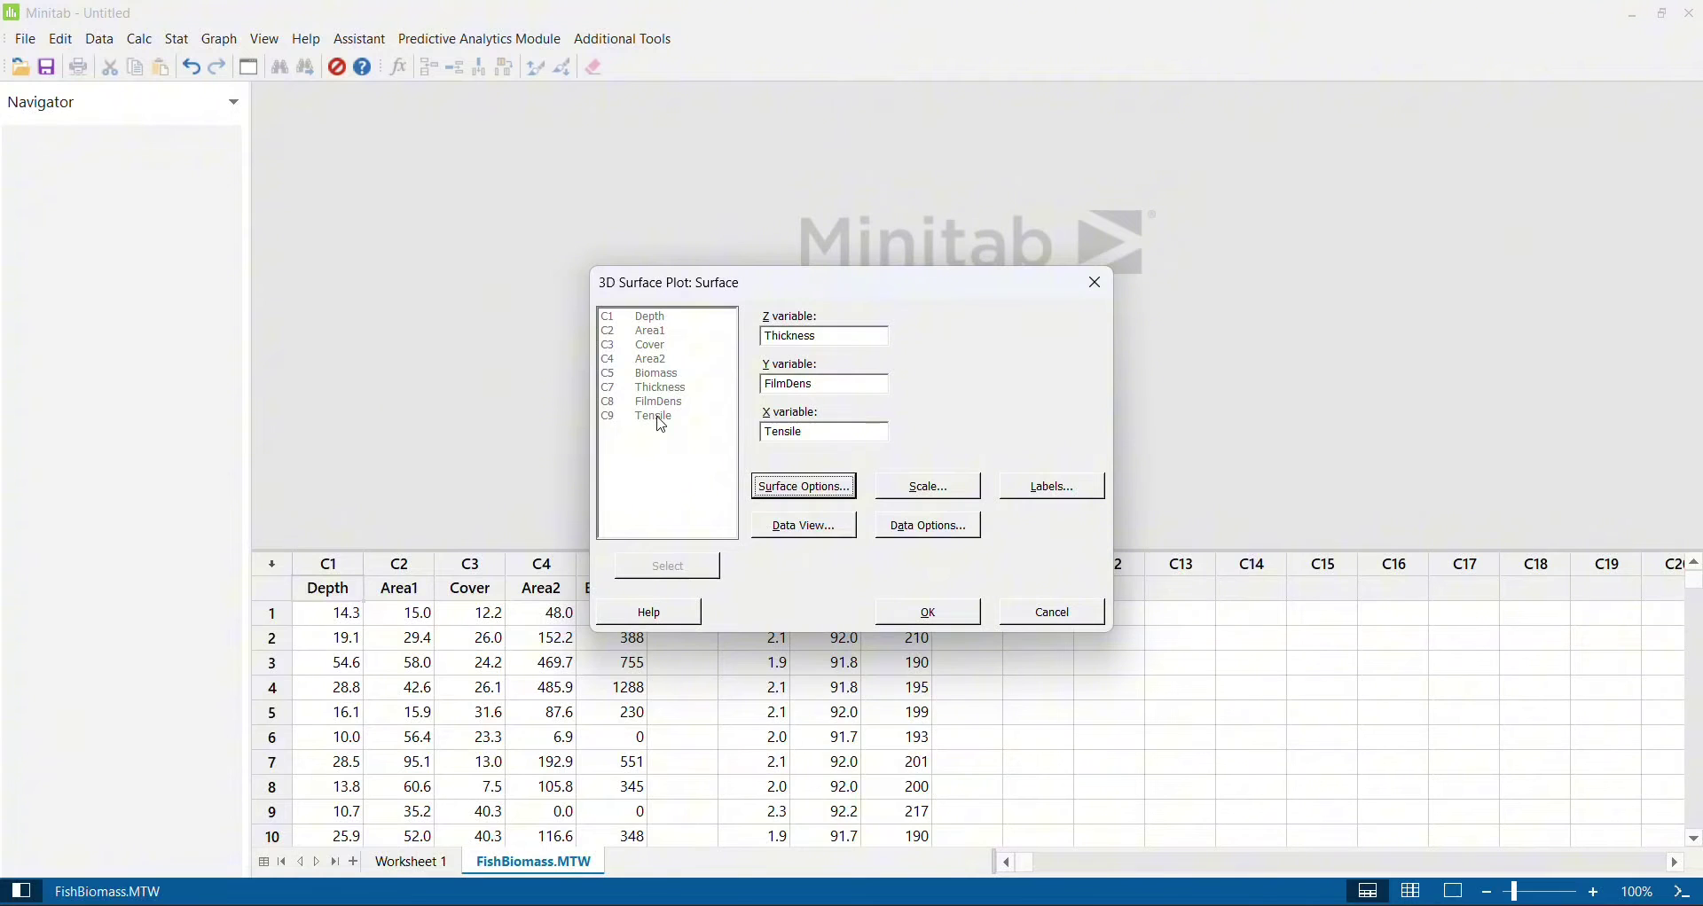
left_click(946, 619)
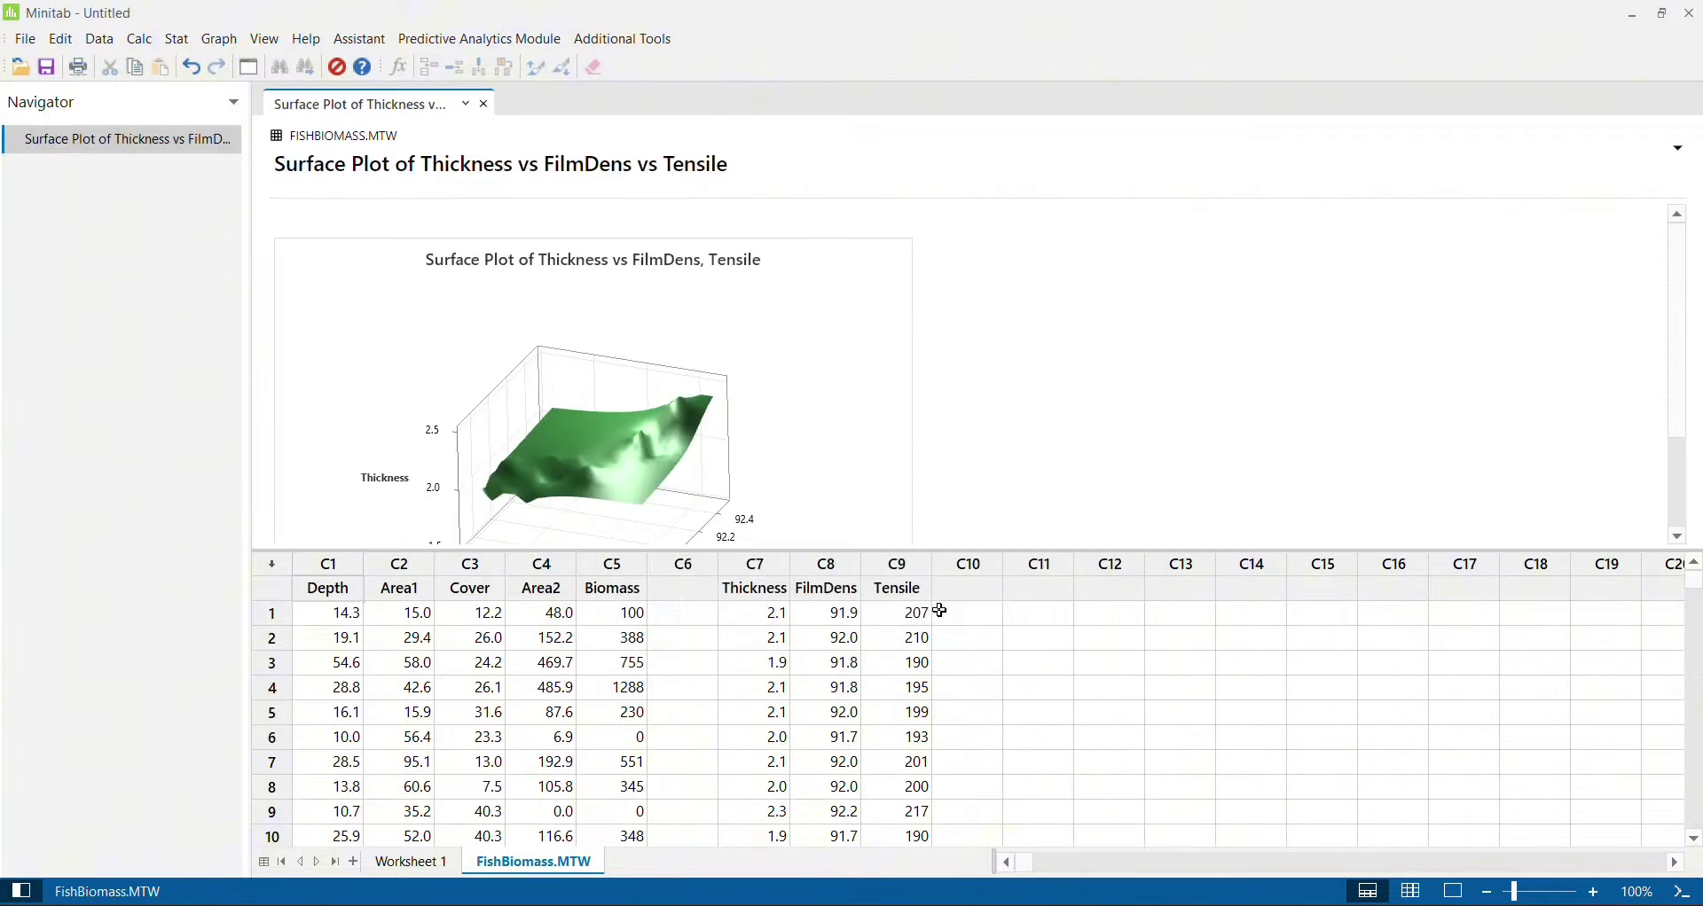
Step: Open the Thickness surface plot in Edit Graph, maximize the editor, then restore it to a window
double_click(874, 386)
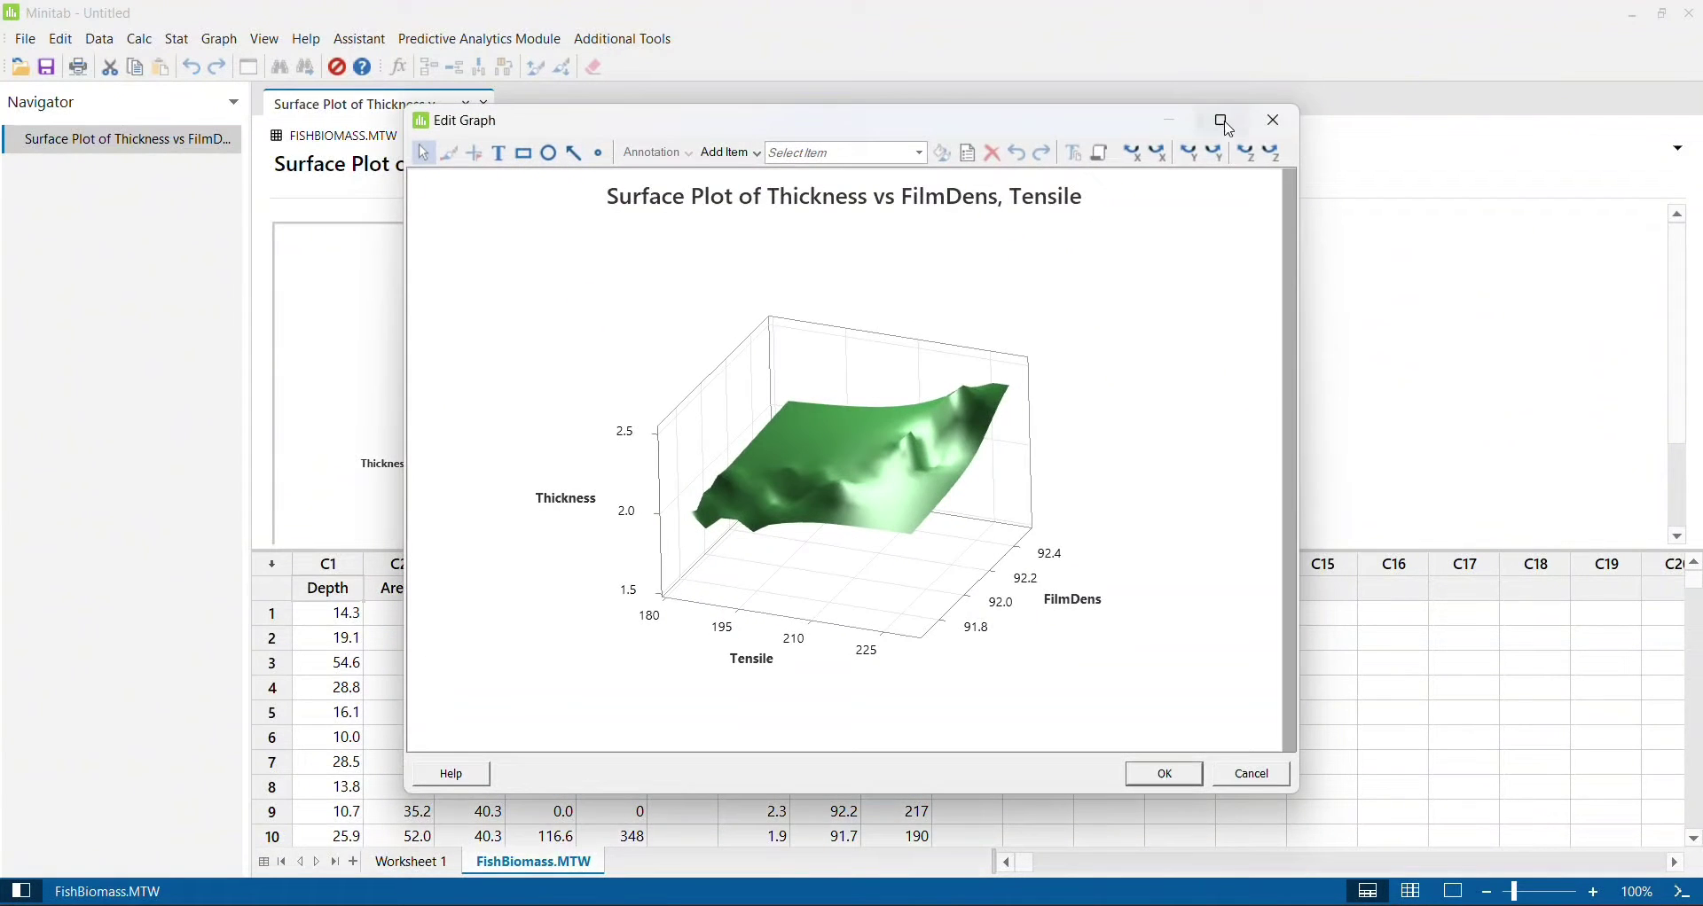
left_click(1224, 121)
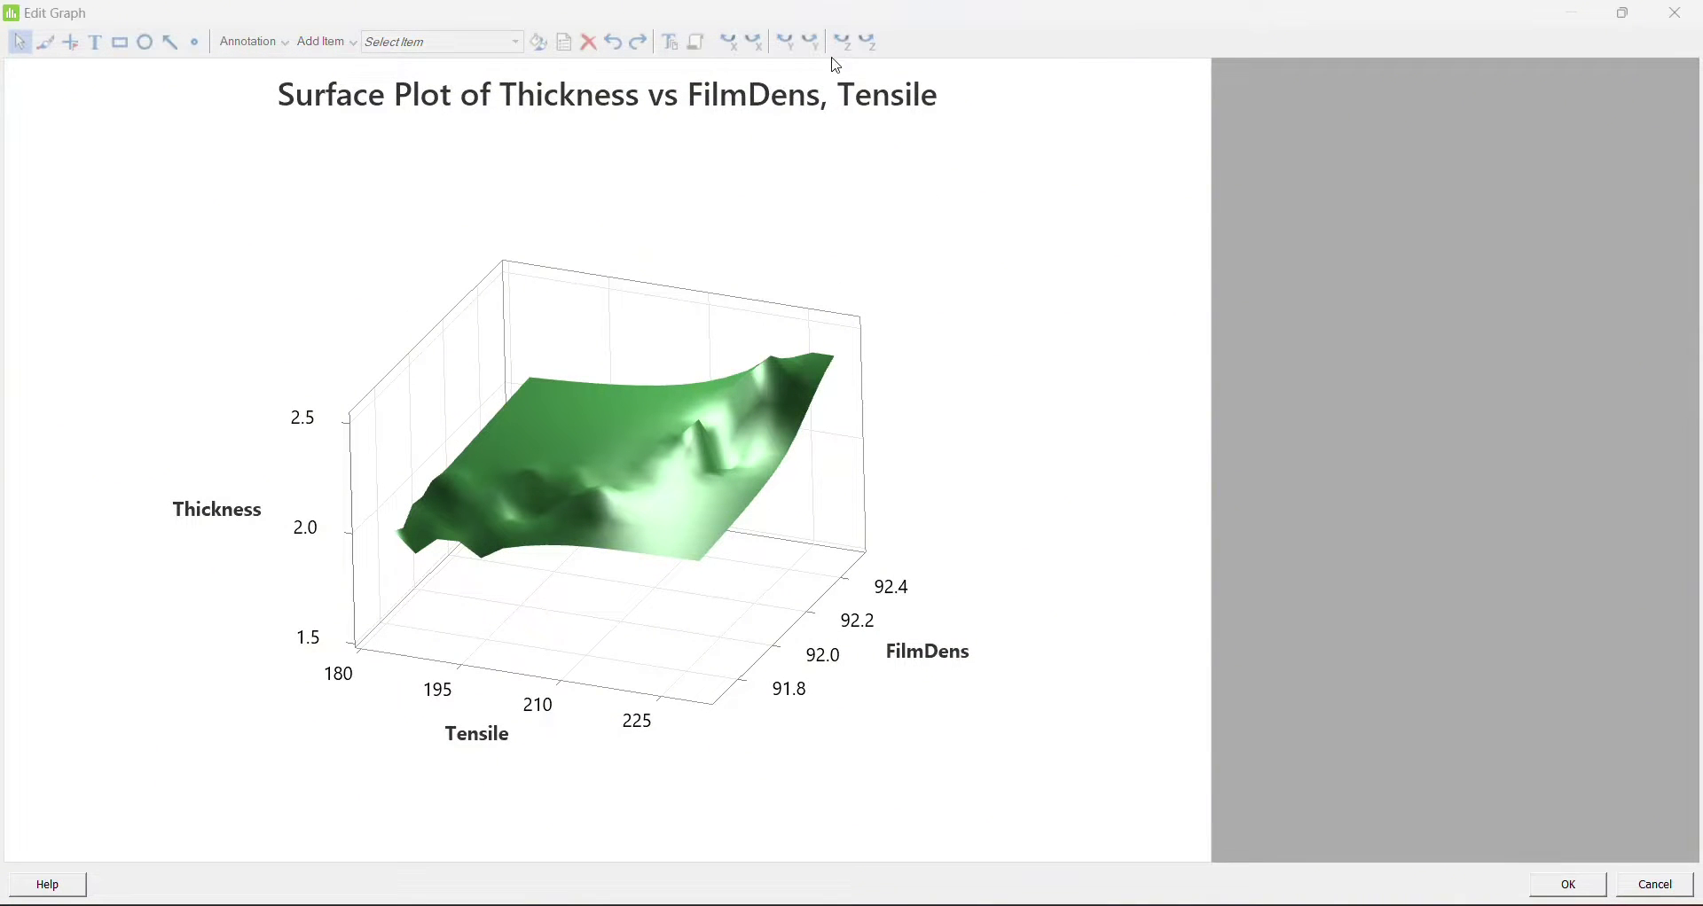
left_click(1628, 14)
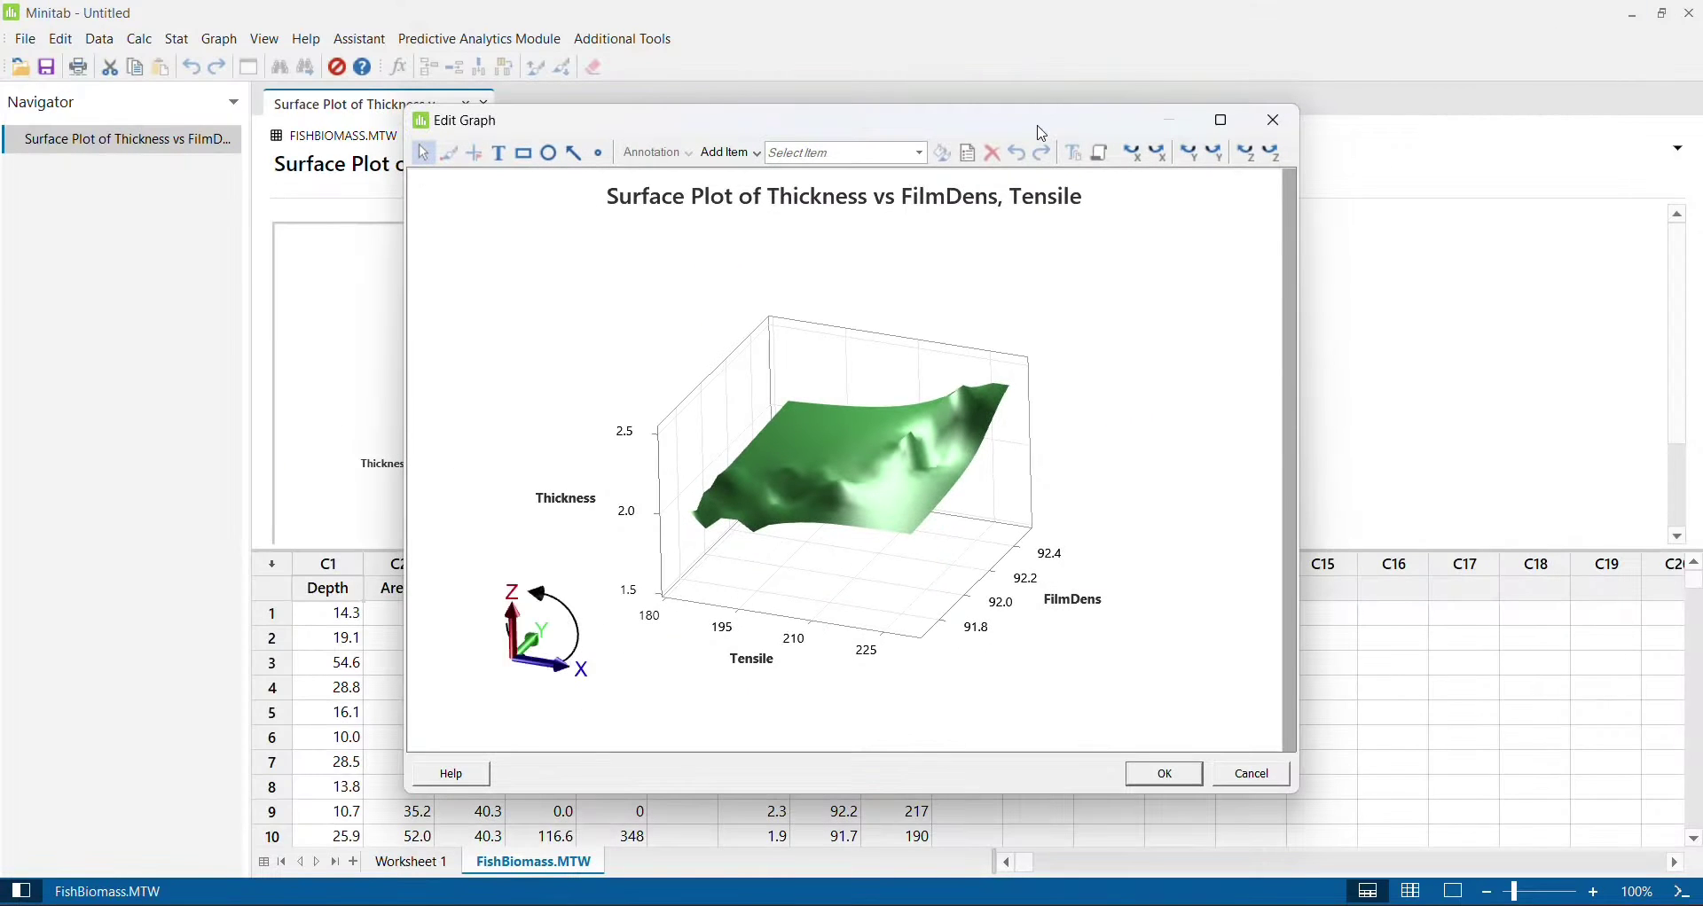
Step: Turn the surface plot about its X, Y and Z axes to a near front-on FilmDens view
left_click(1142, 158)
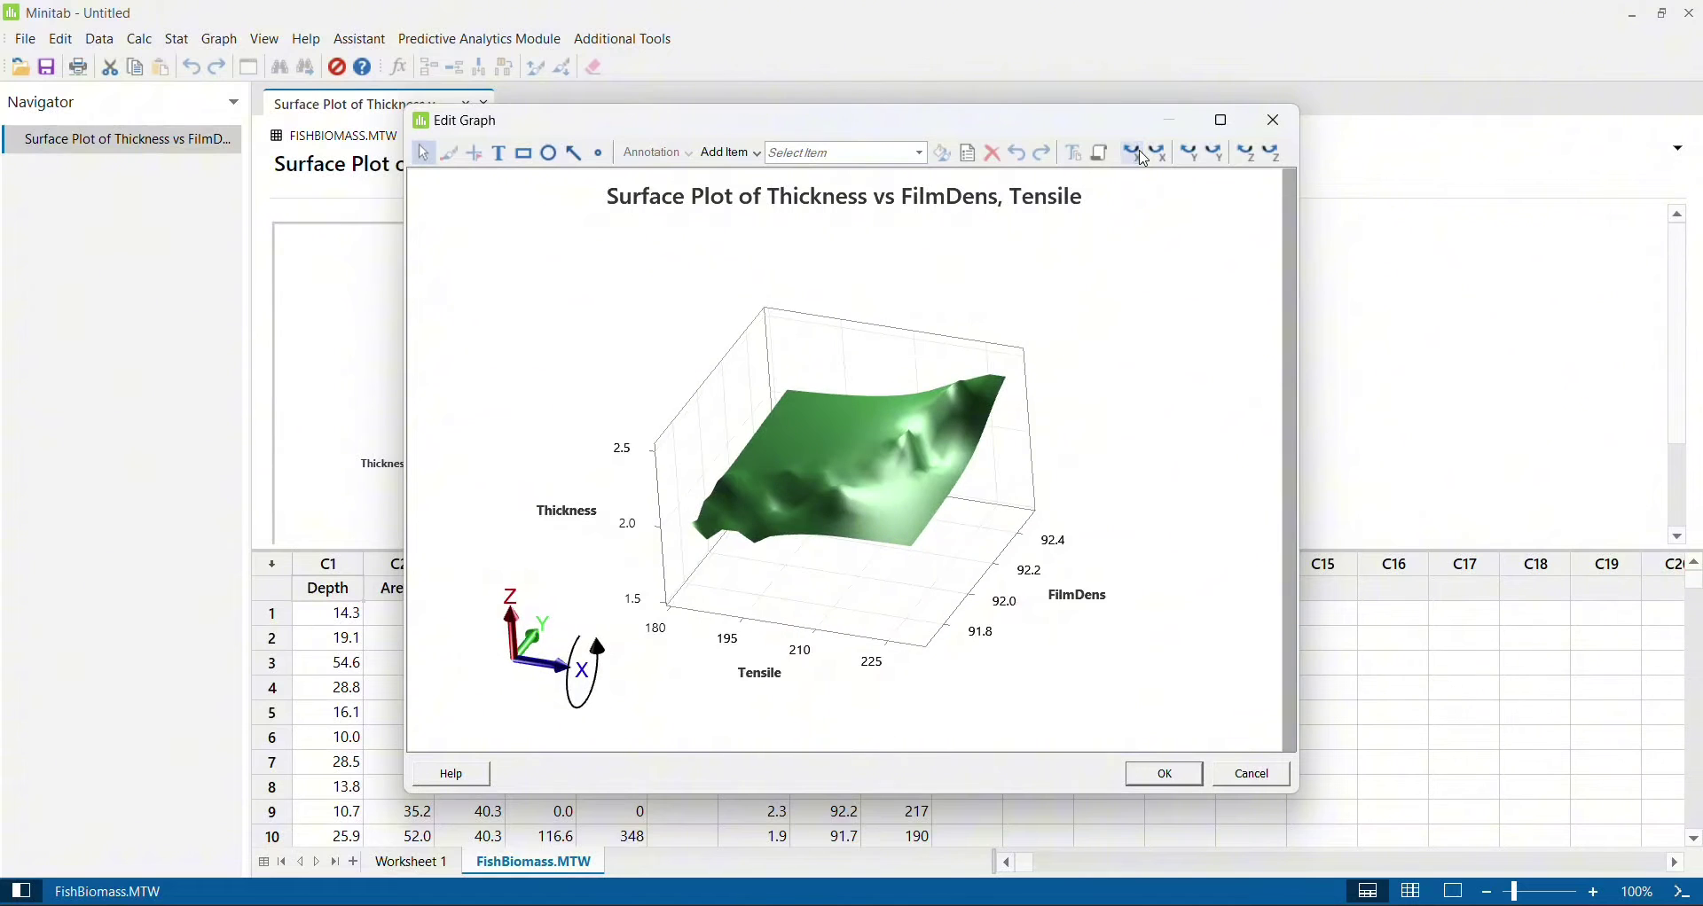
left_click(1164, 158)
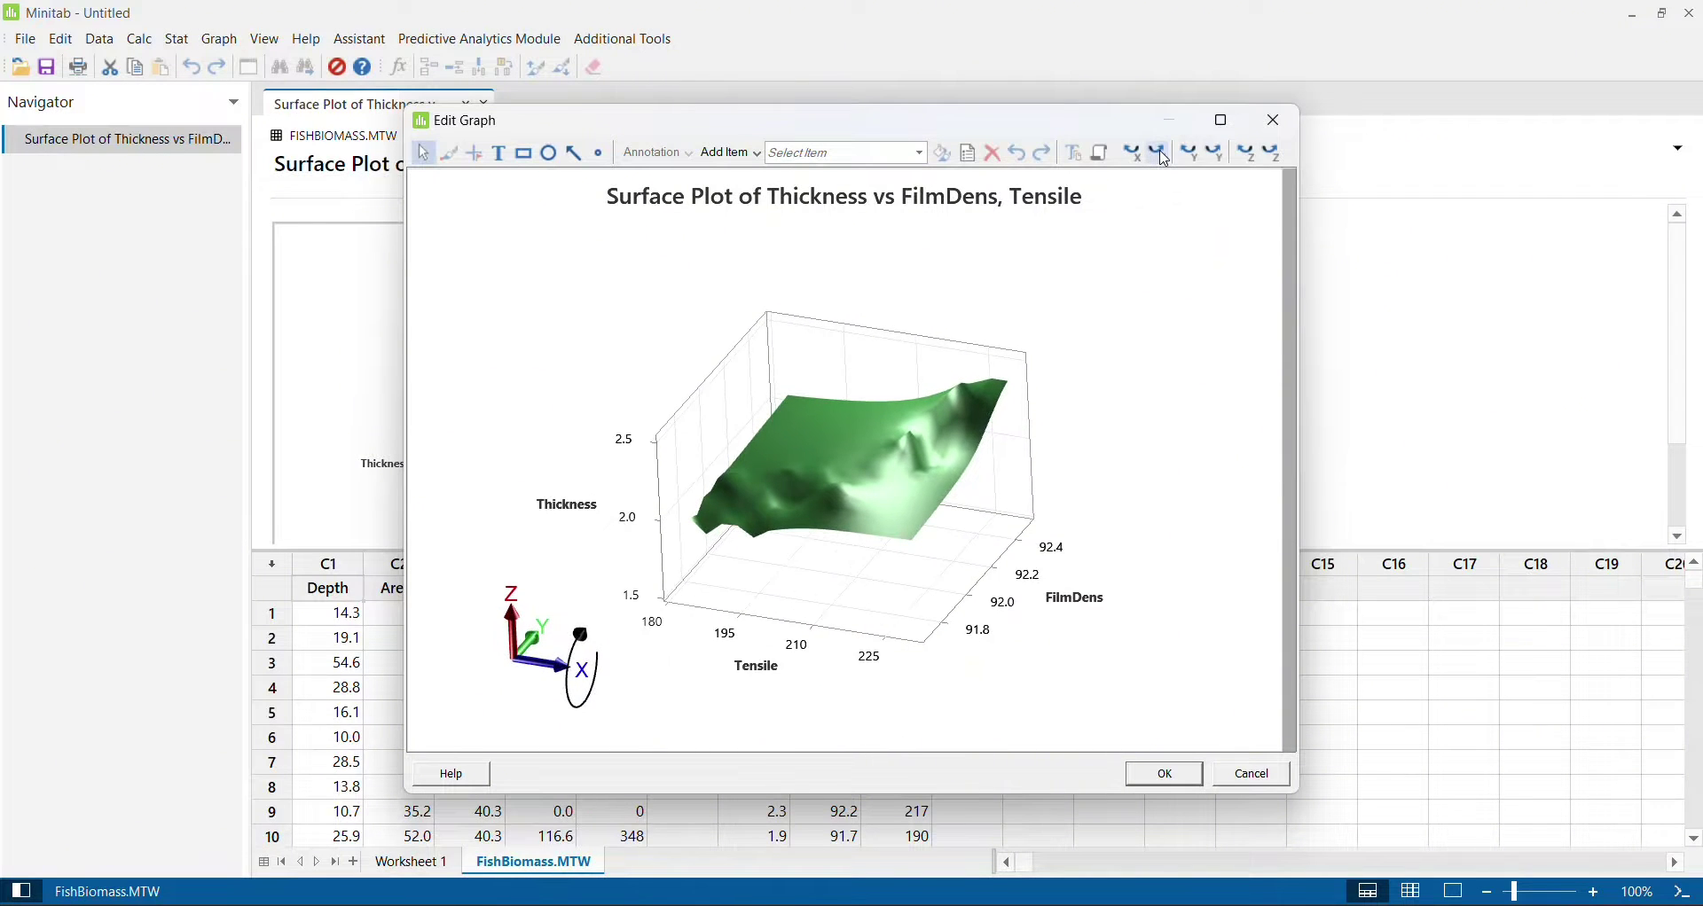
left_click_drag(1164, 157, 1279, 160)
left_click(1208, 167)
left_click(1277, 158)
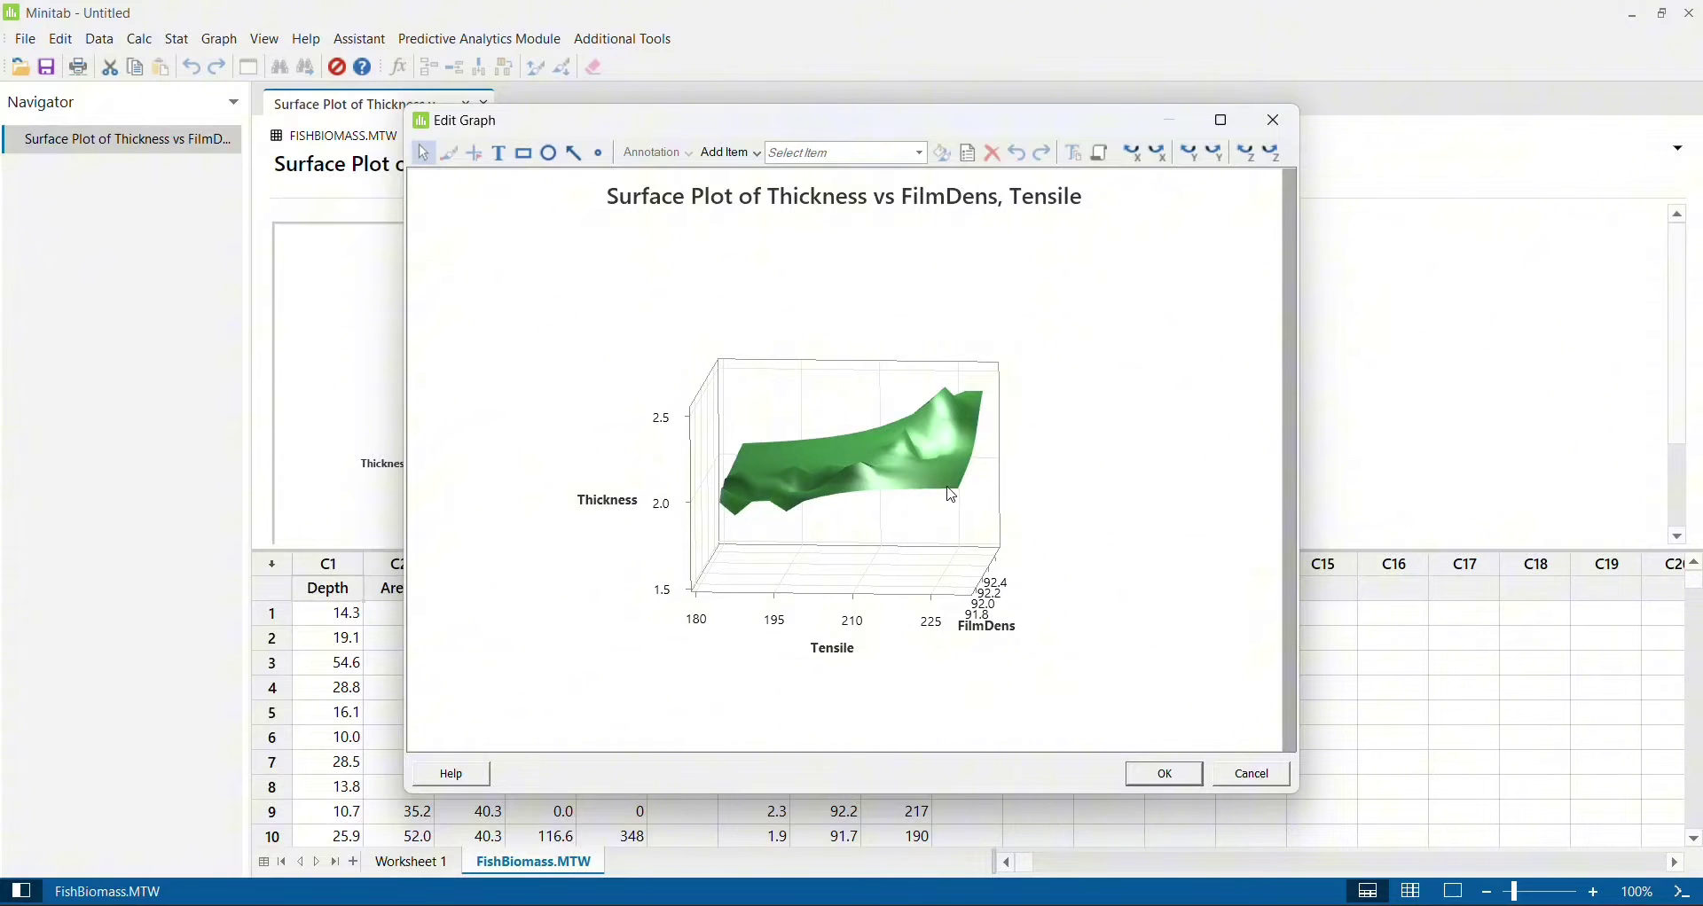
Step: Select the surface, step its rotation back six times, then close Edit Graph
left_click(947, 412)
left_click(1136, 153)
left_click(1137, 153)
left_click(1137, 153)
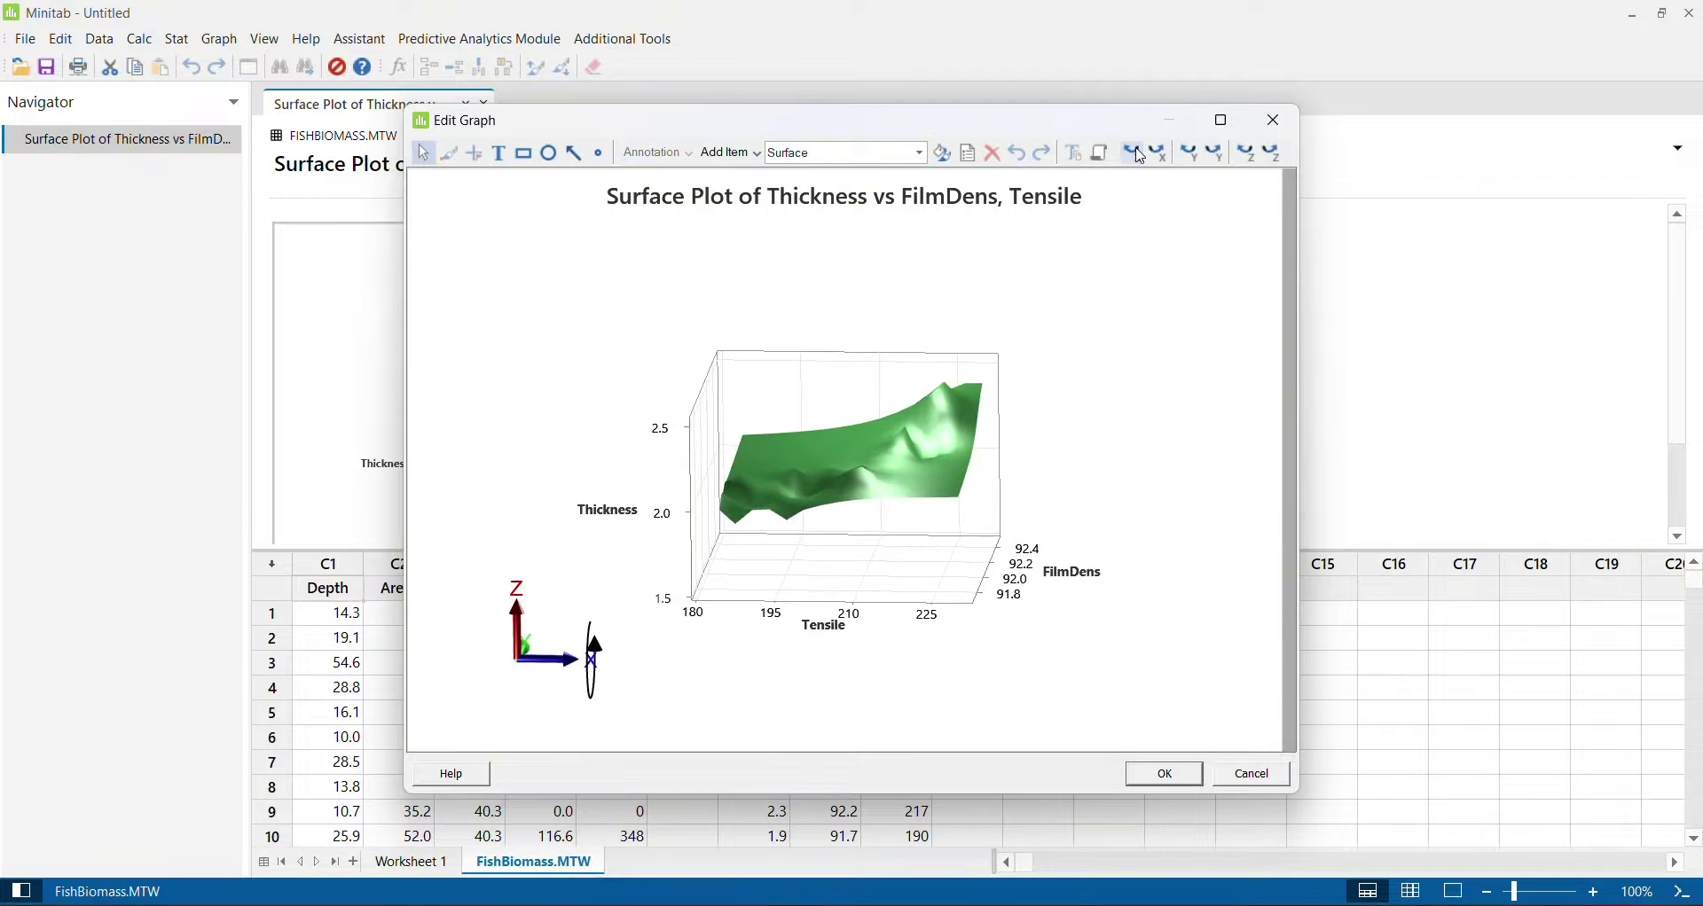
left_click(1137, 152)
left_click(1136, 153)
left_click(1139, 155)
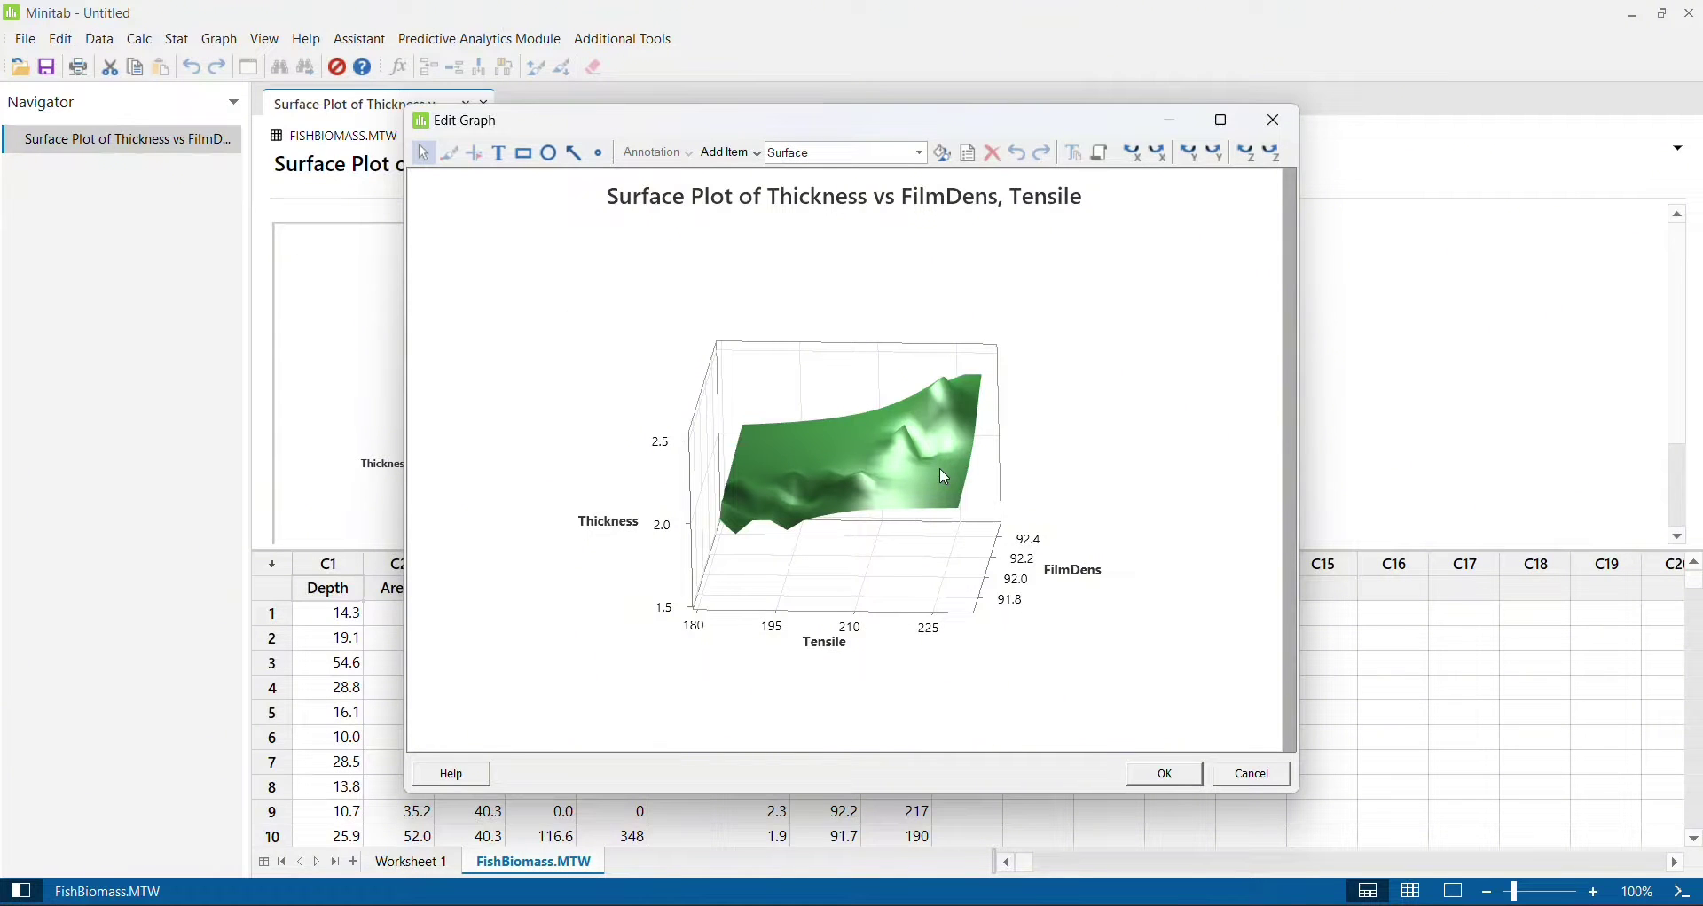
left_click(1274, 121)
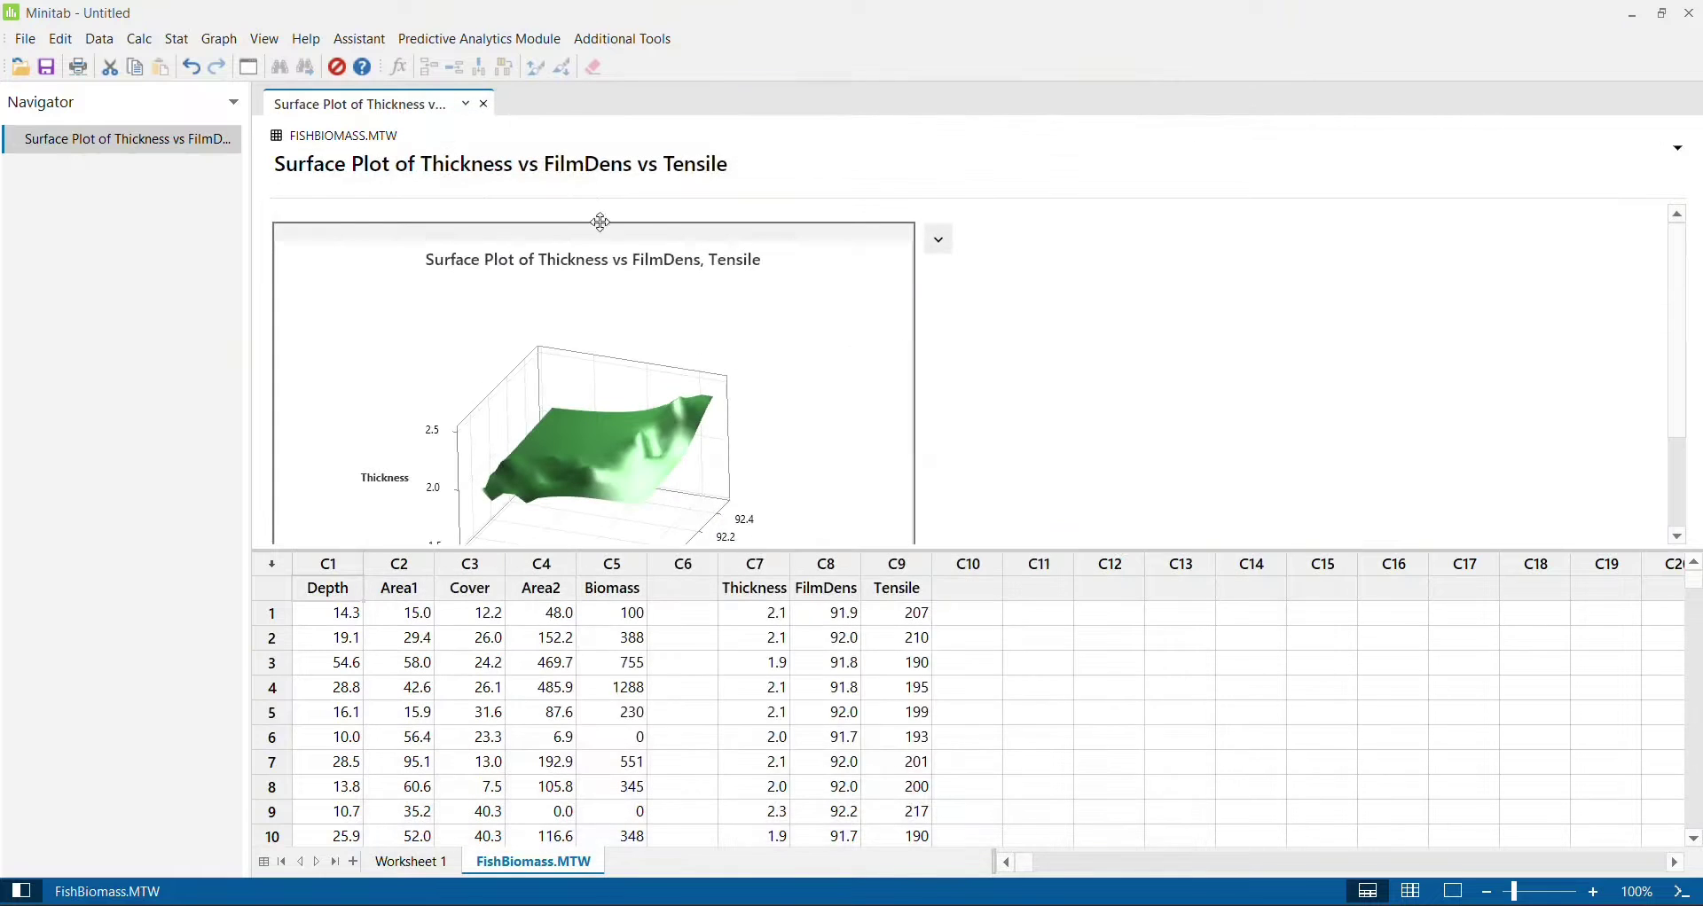
Step: Create a Wireframe 3D surface plot keeping Z=Thickness, Y=FilmDens and X=Tensile
left_click(212, 42)
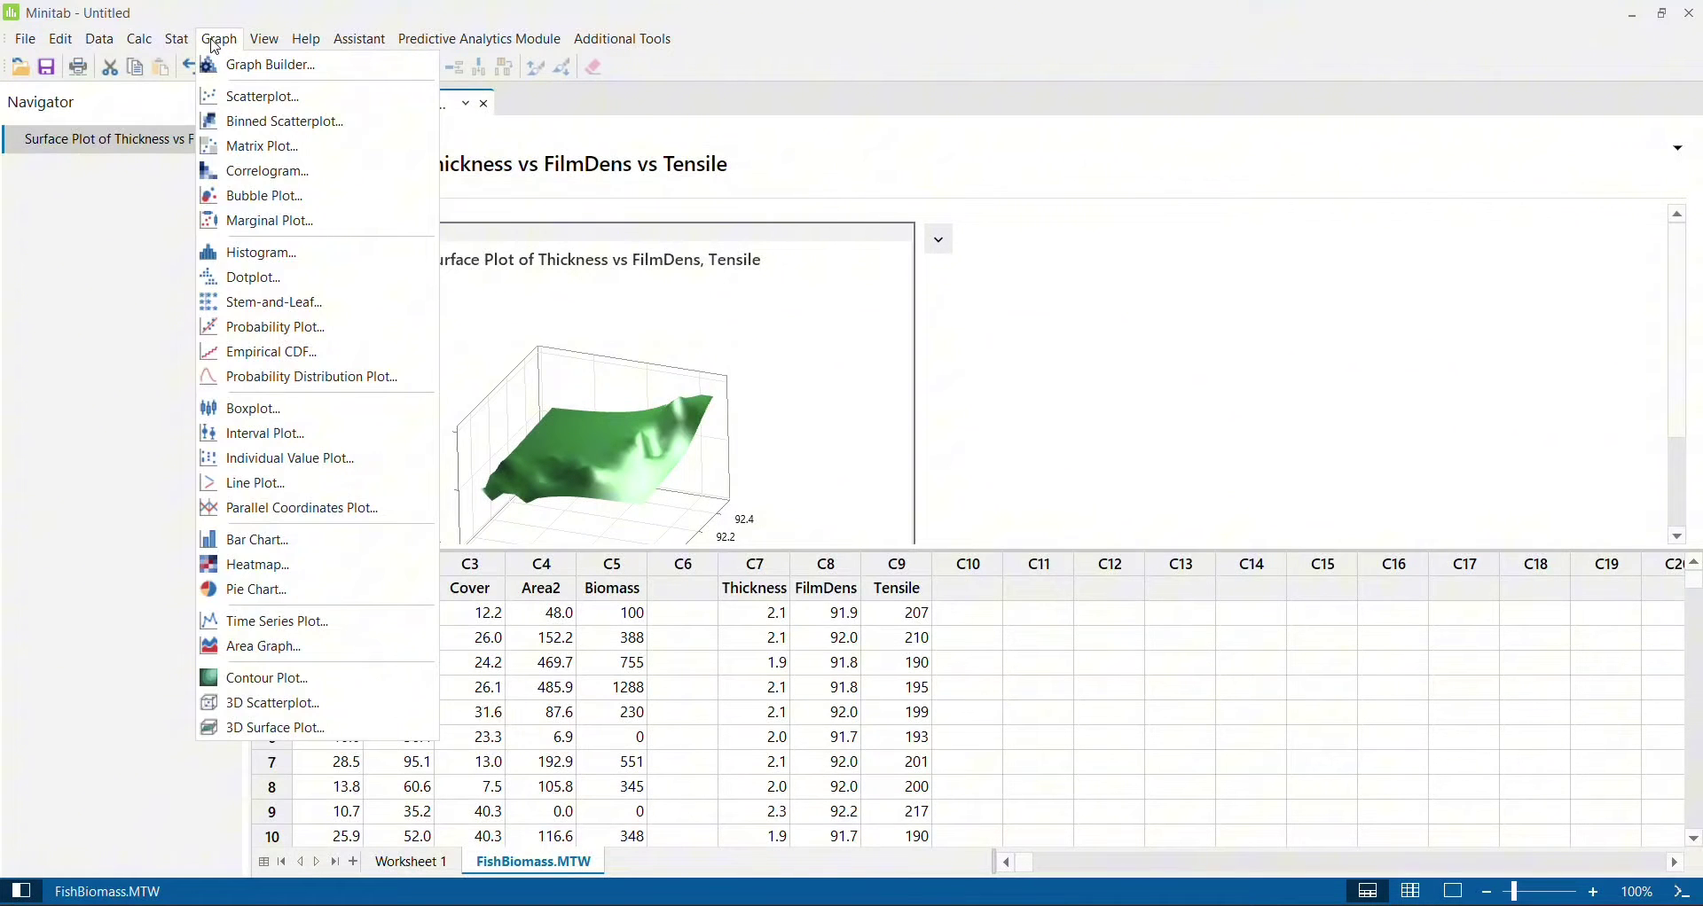
left_click(308, 731)
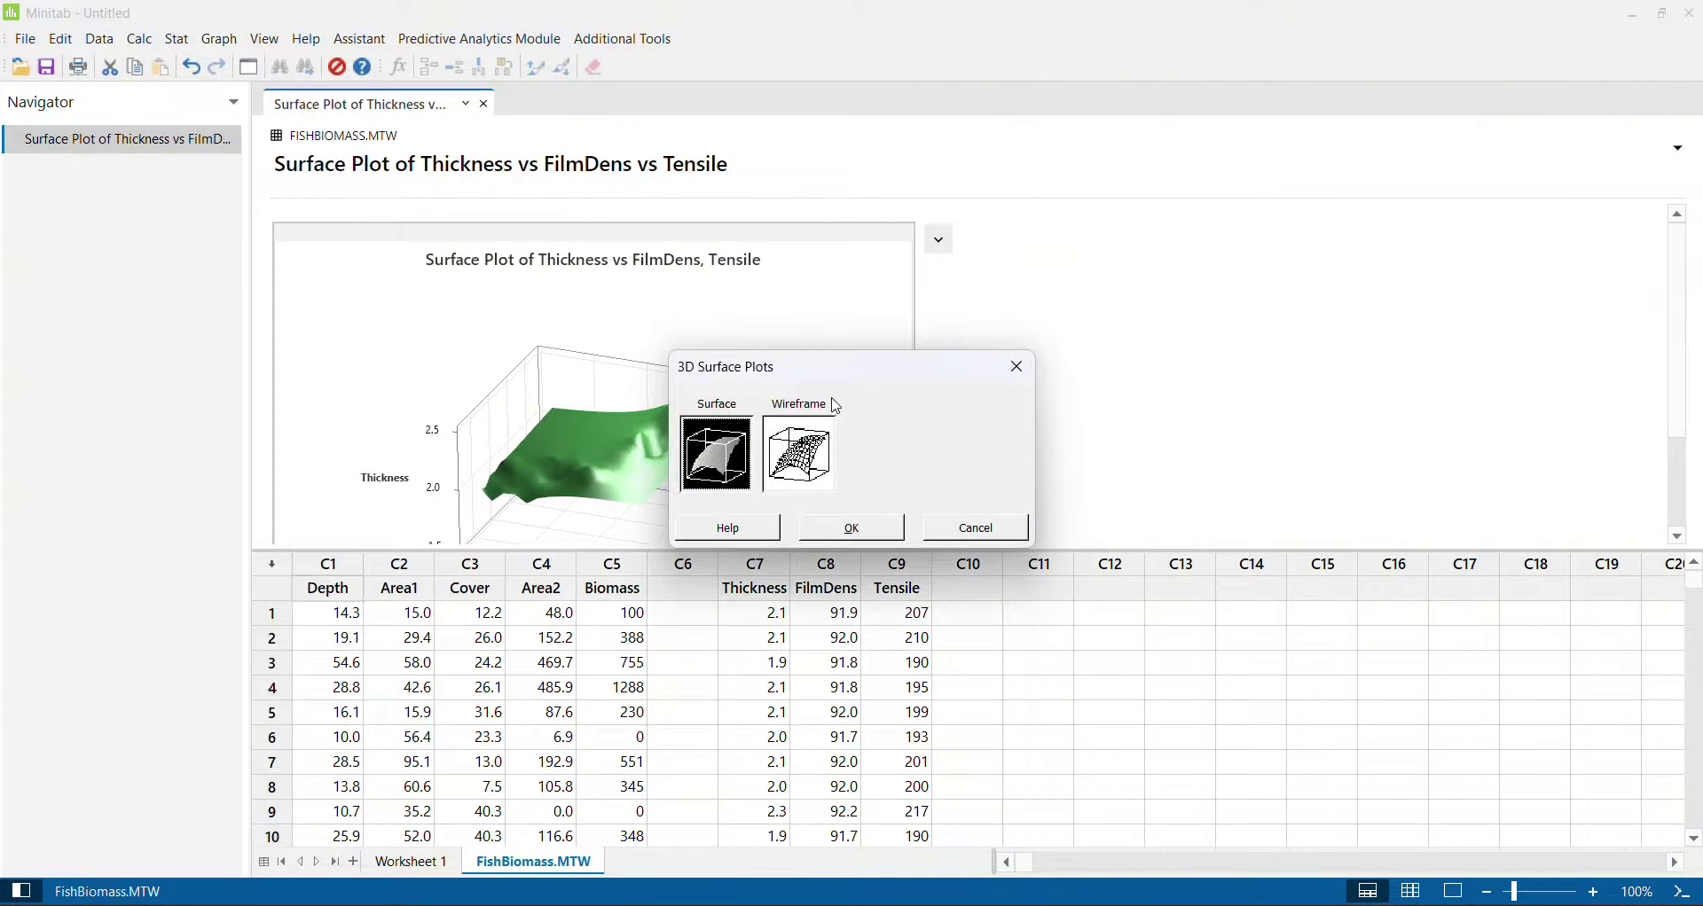
left_click(800, 454)
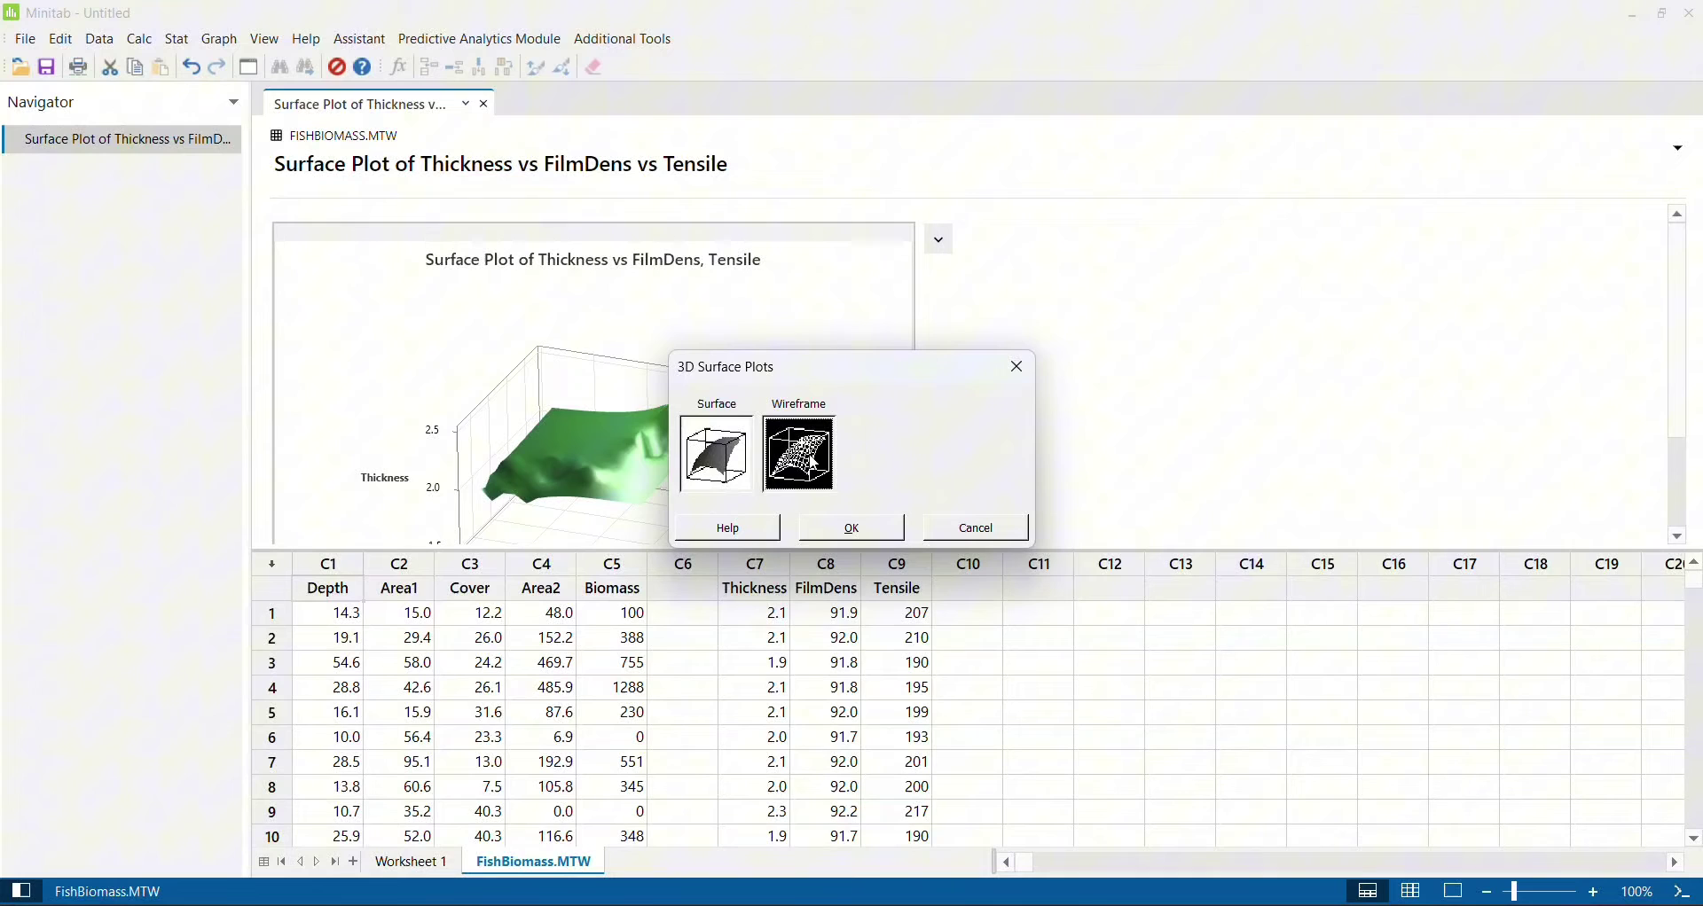
left_click(853, 528)
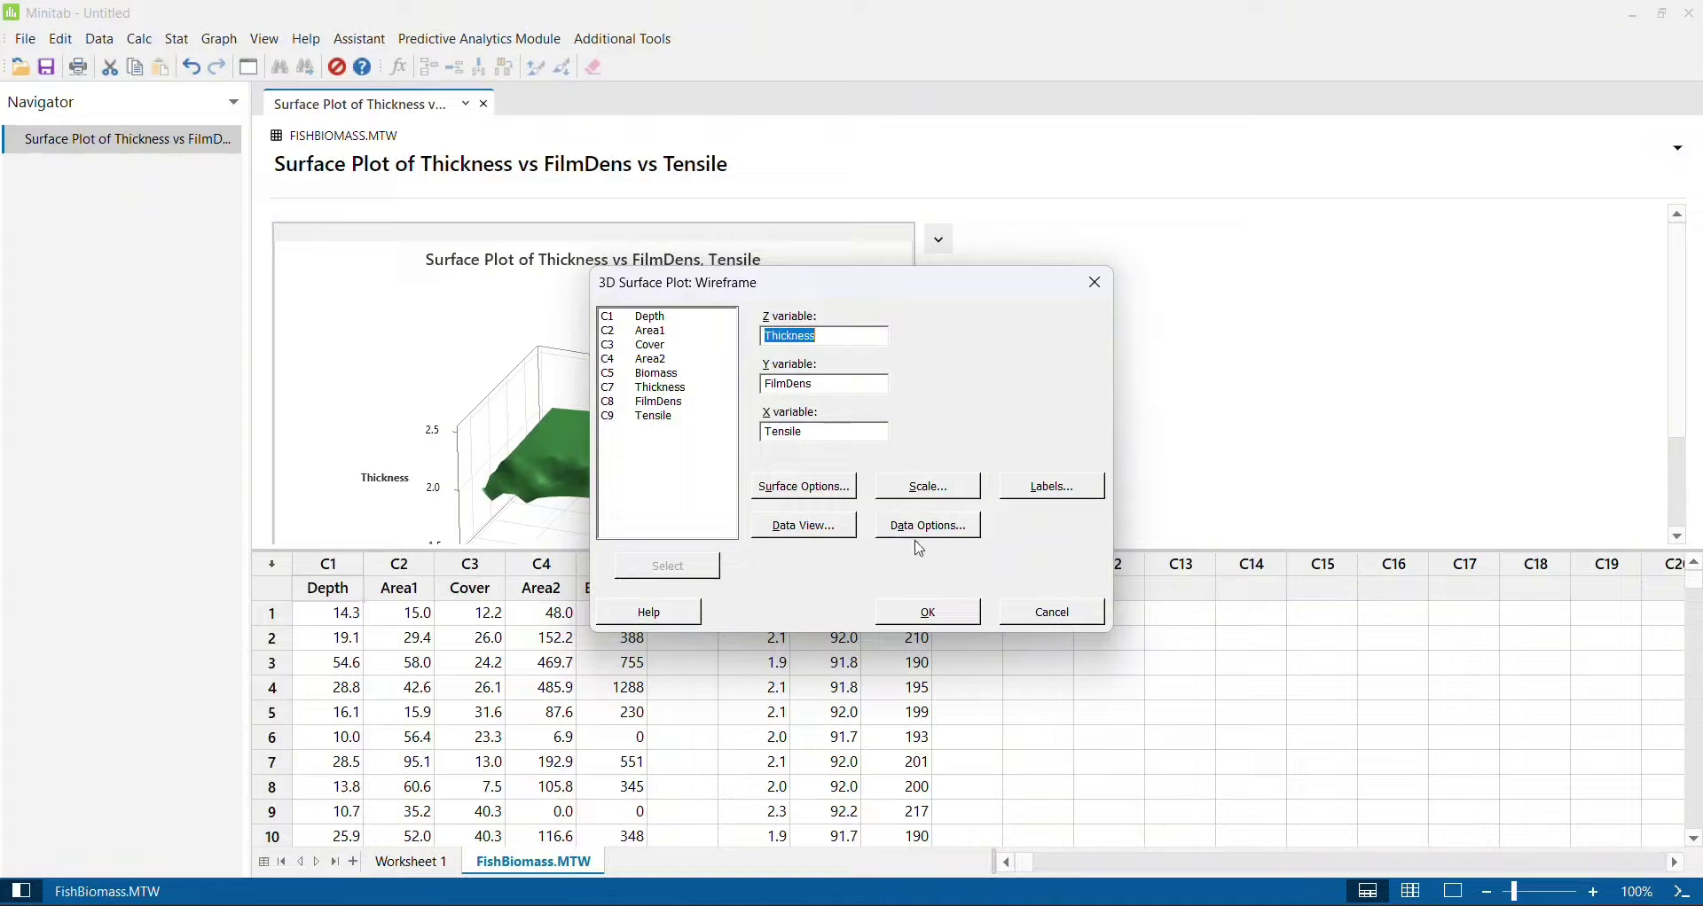
left_click(945, 616)
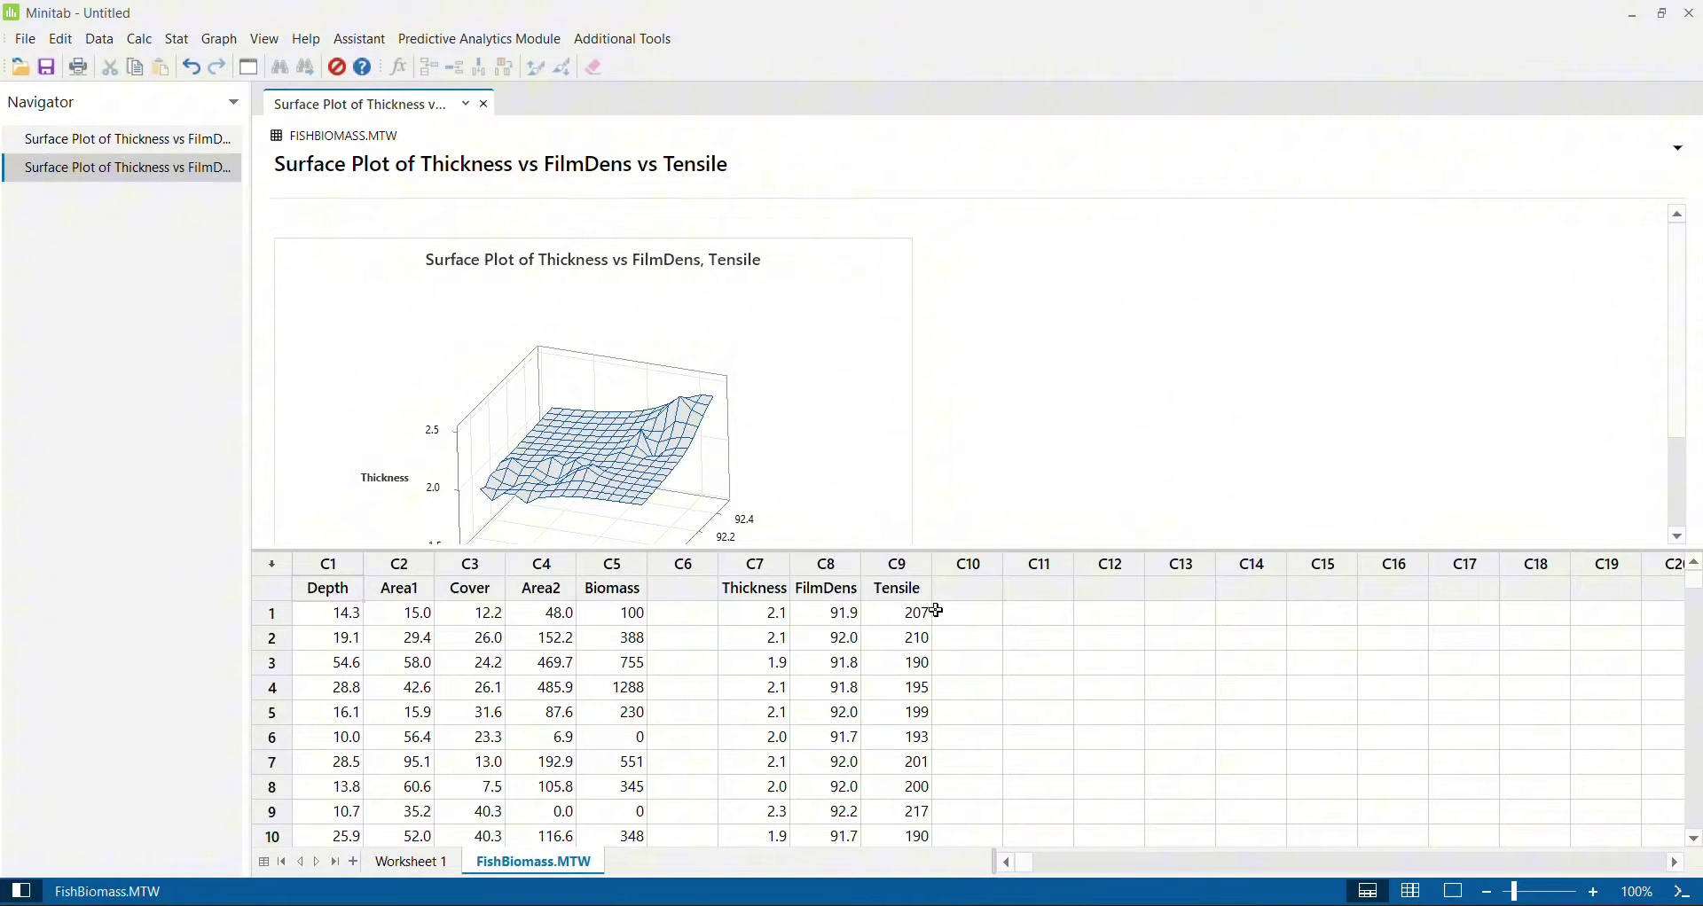
Step: Open the wireframe plot in Edit Graph and rotate it about the X, Y and Z axes
double_click(856, 328)
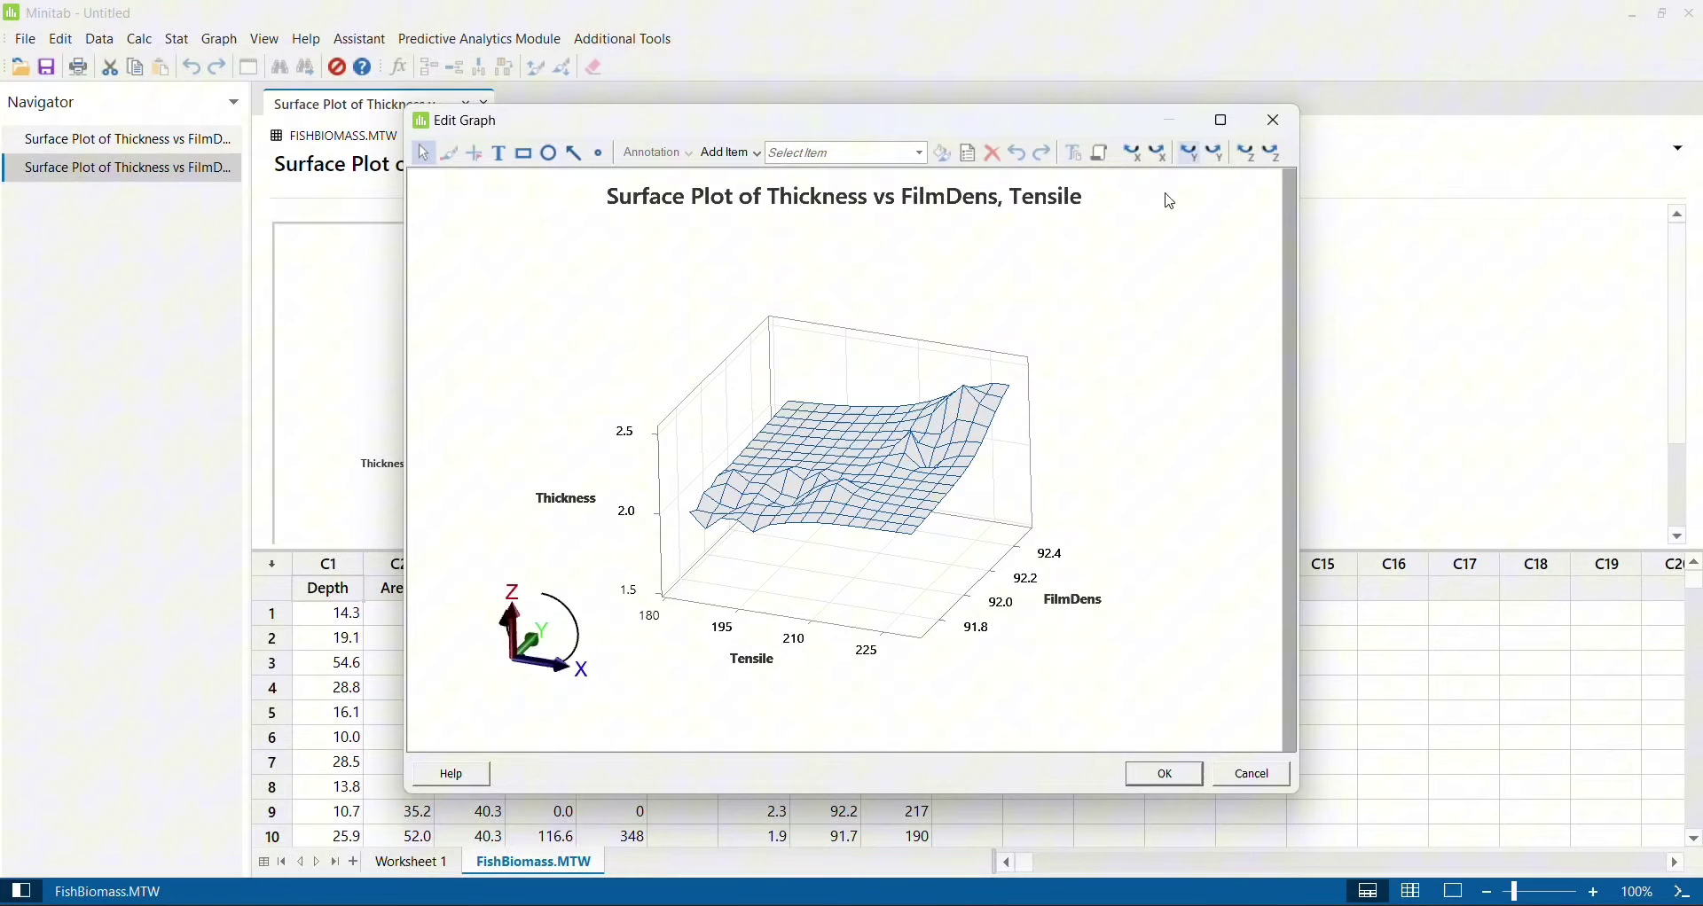
left_click(1134, 156)
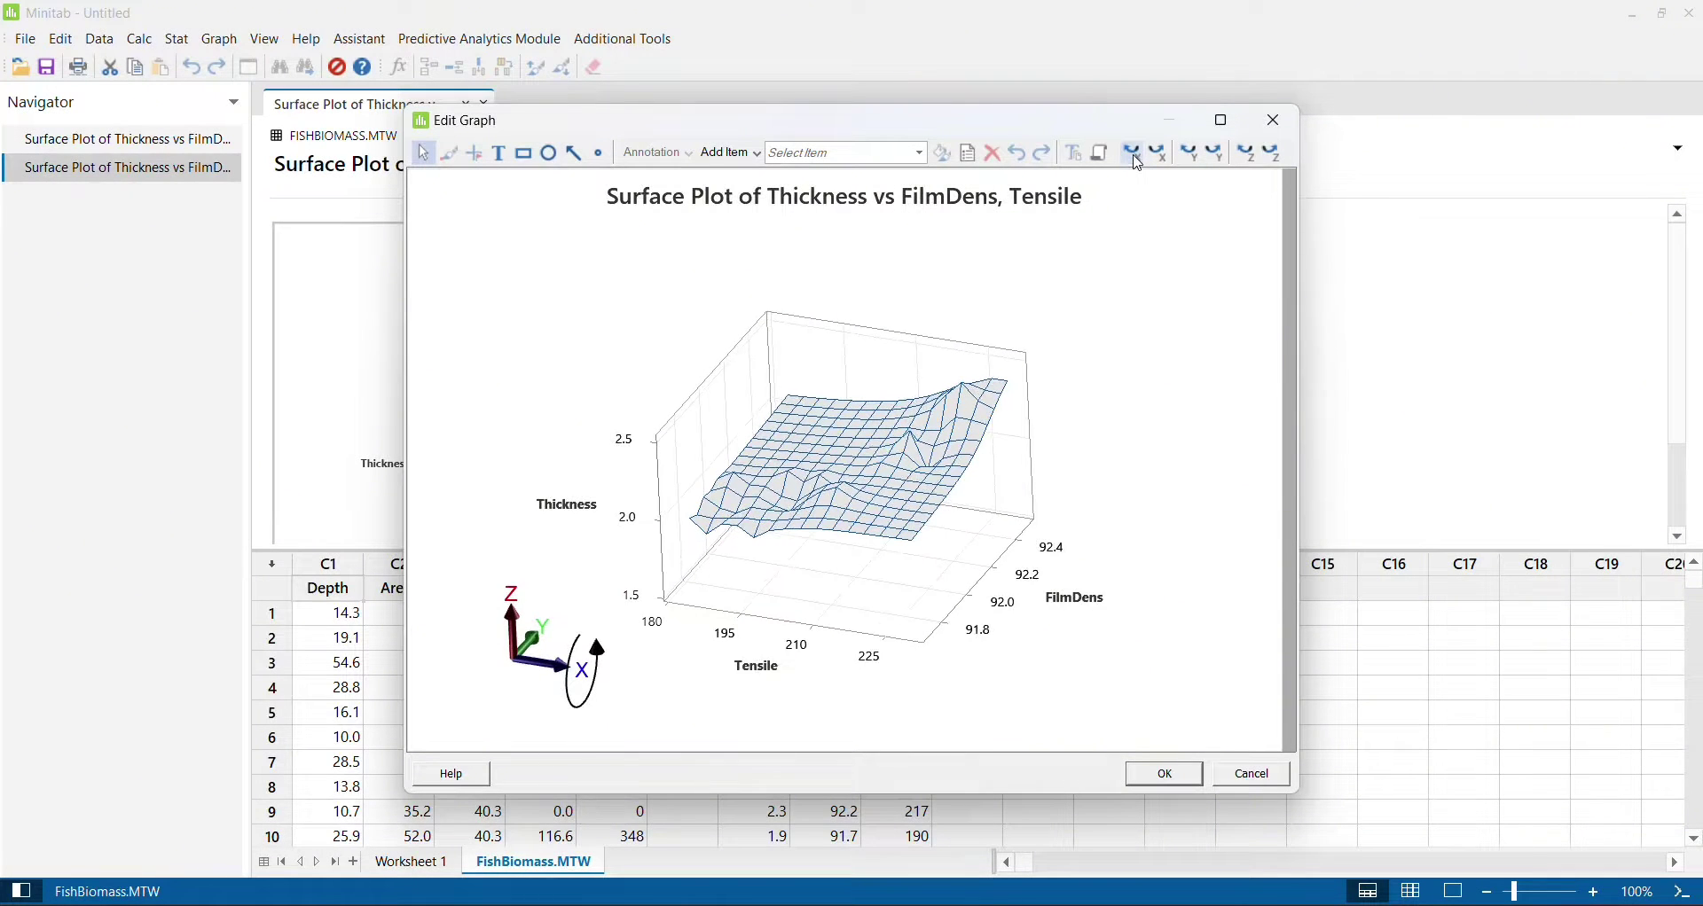
left_click(1164, 156)
left_click(1164, 156)
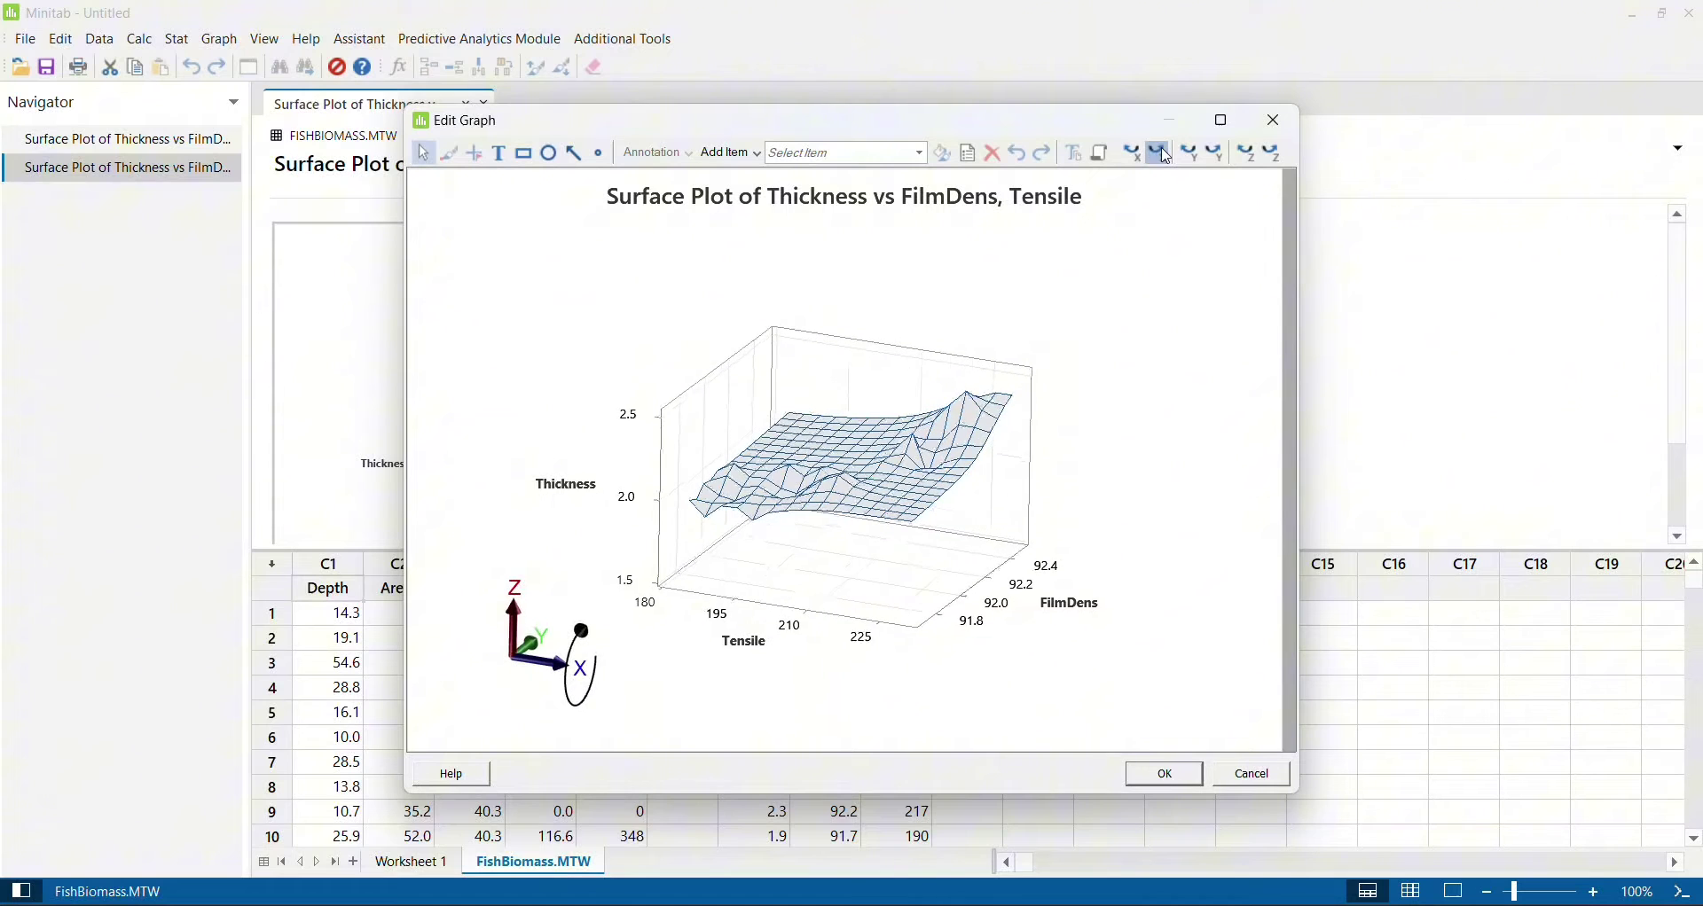
left_click(1217, 157)
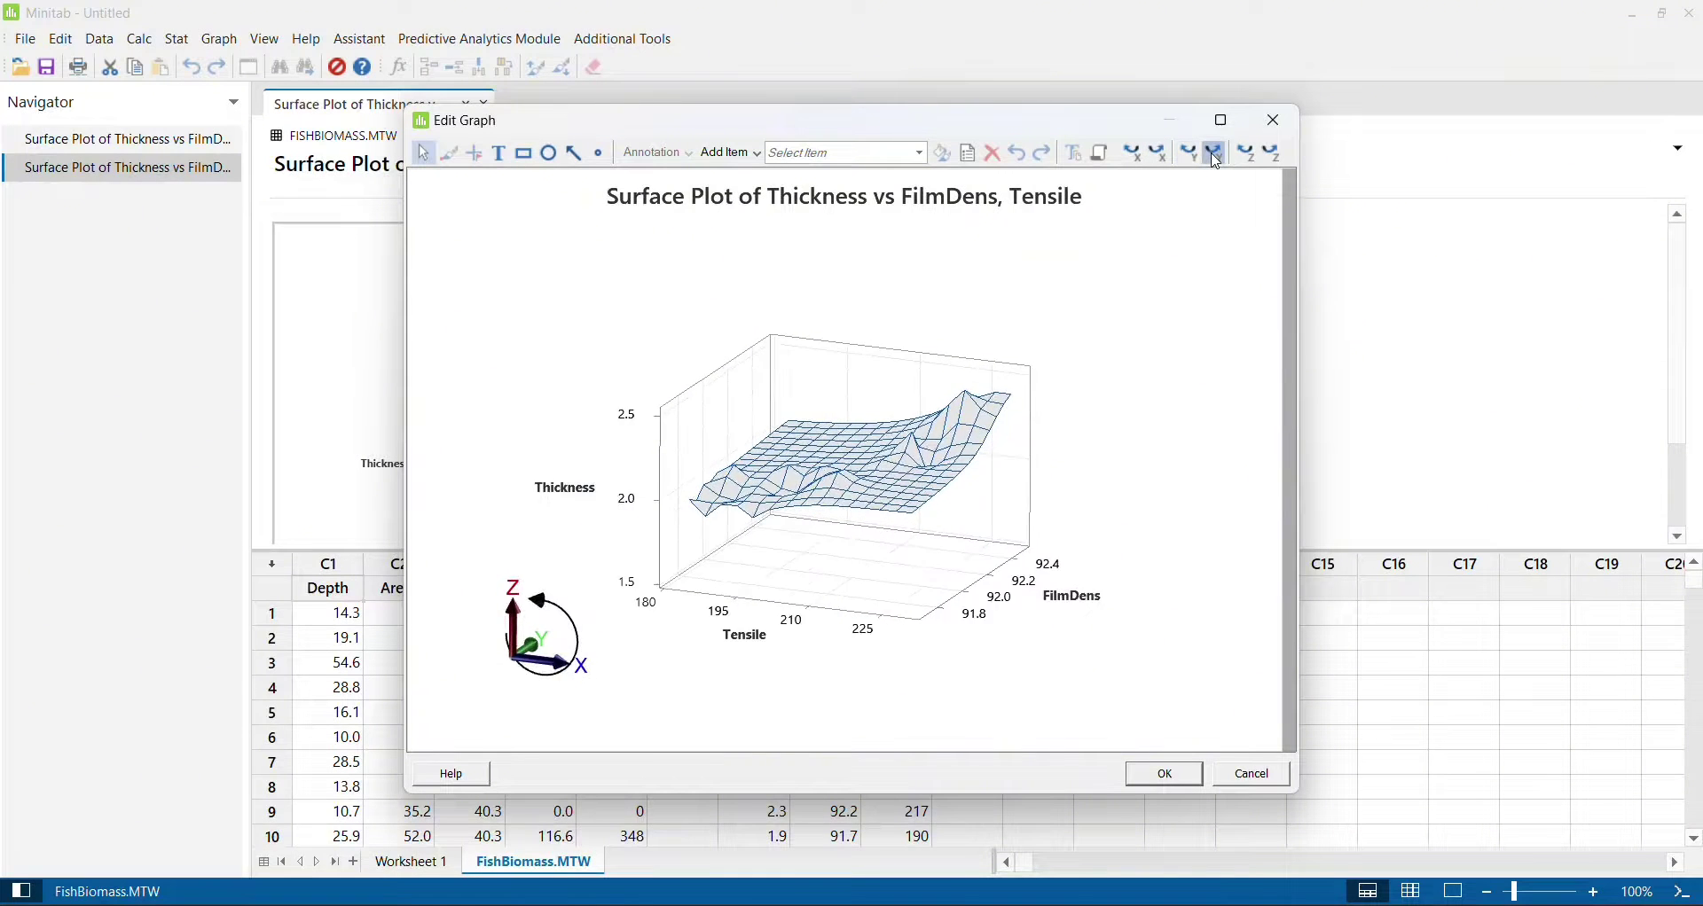
left_click(1217, 158)
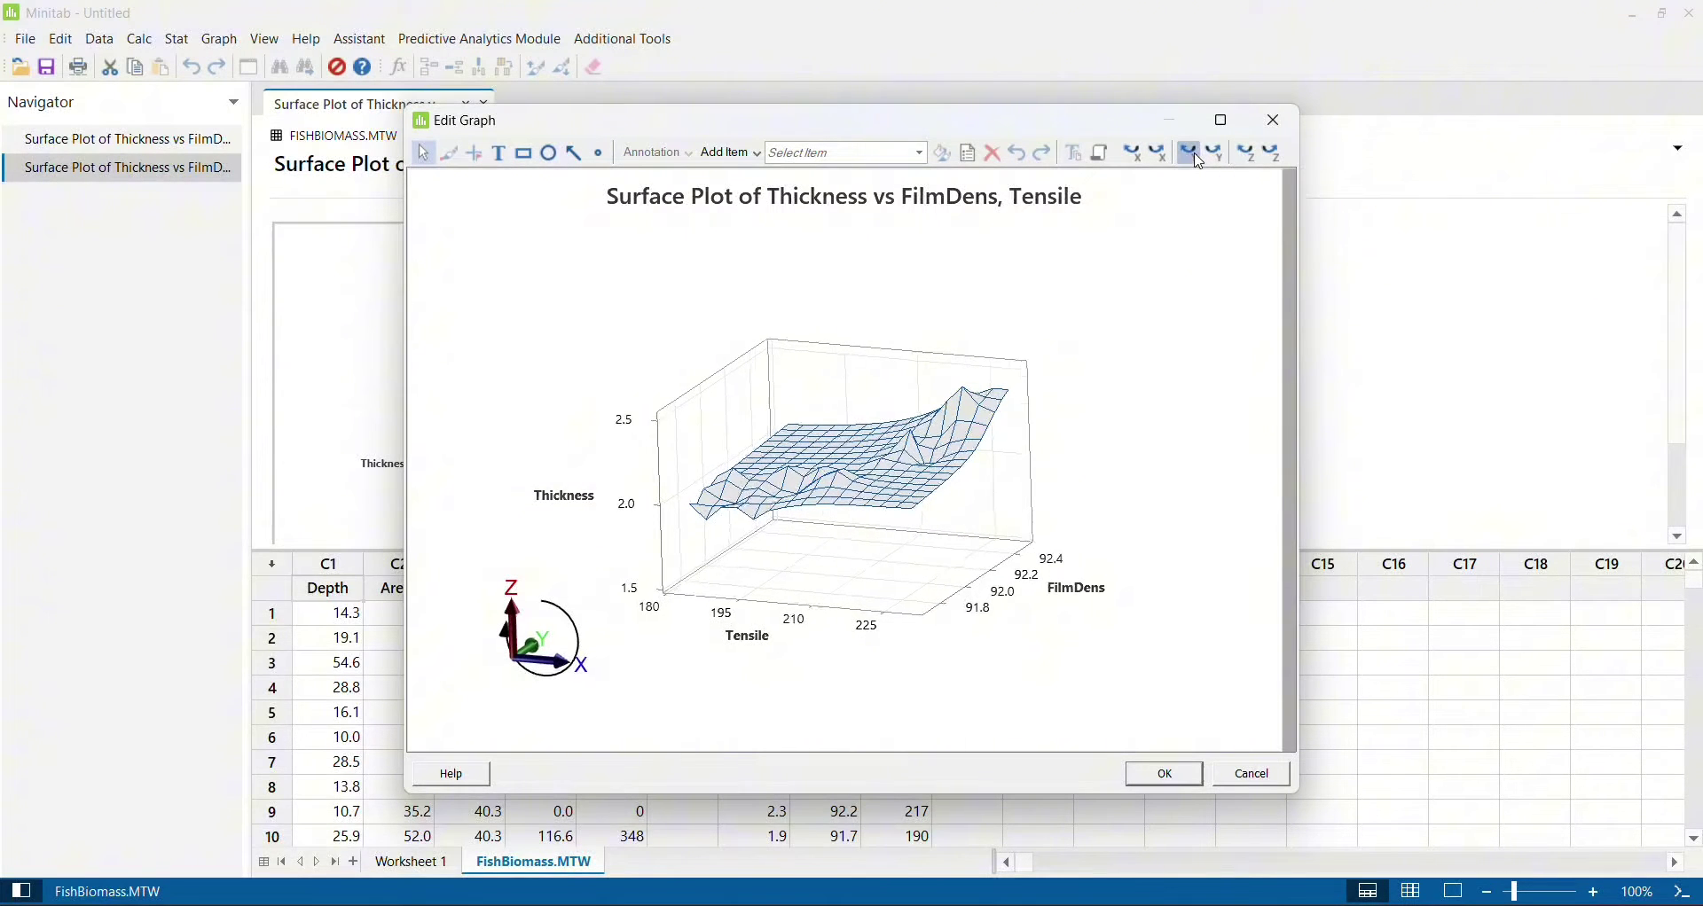
left_click(1276, 154)
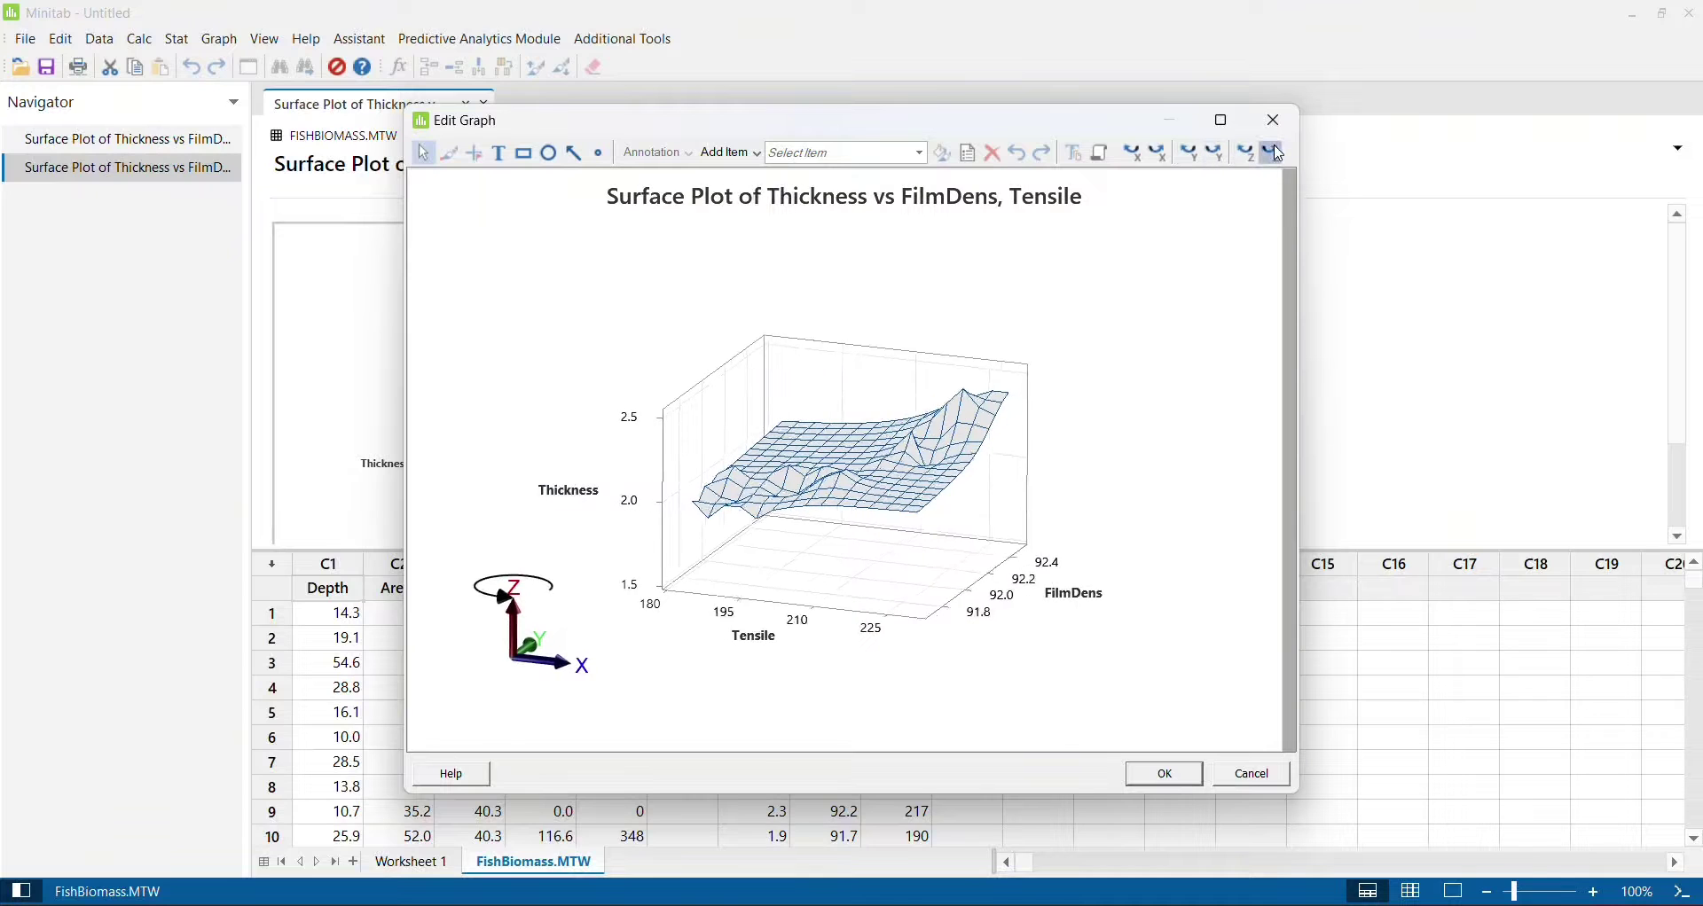
left_click(1275, 155)
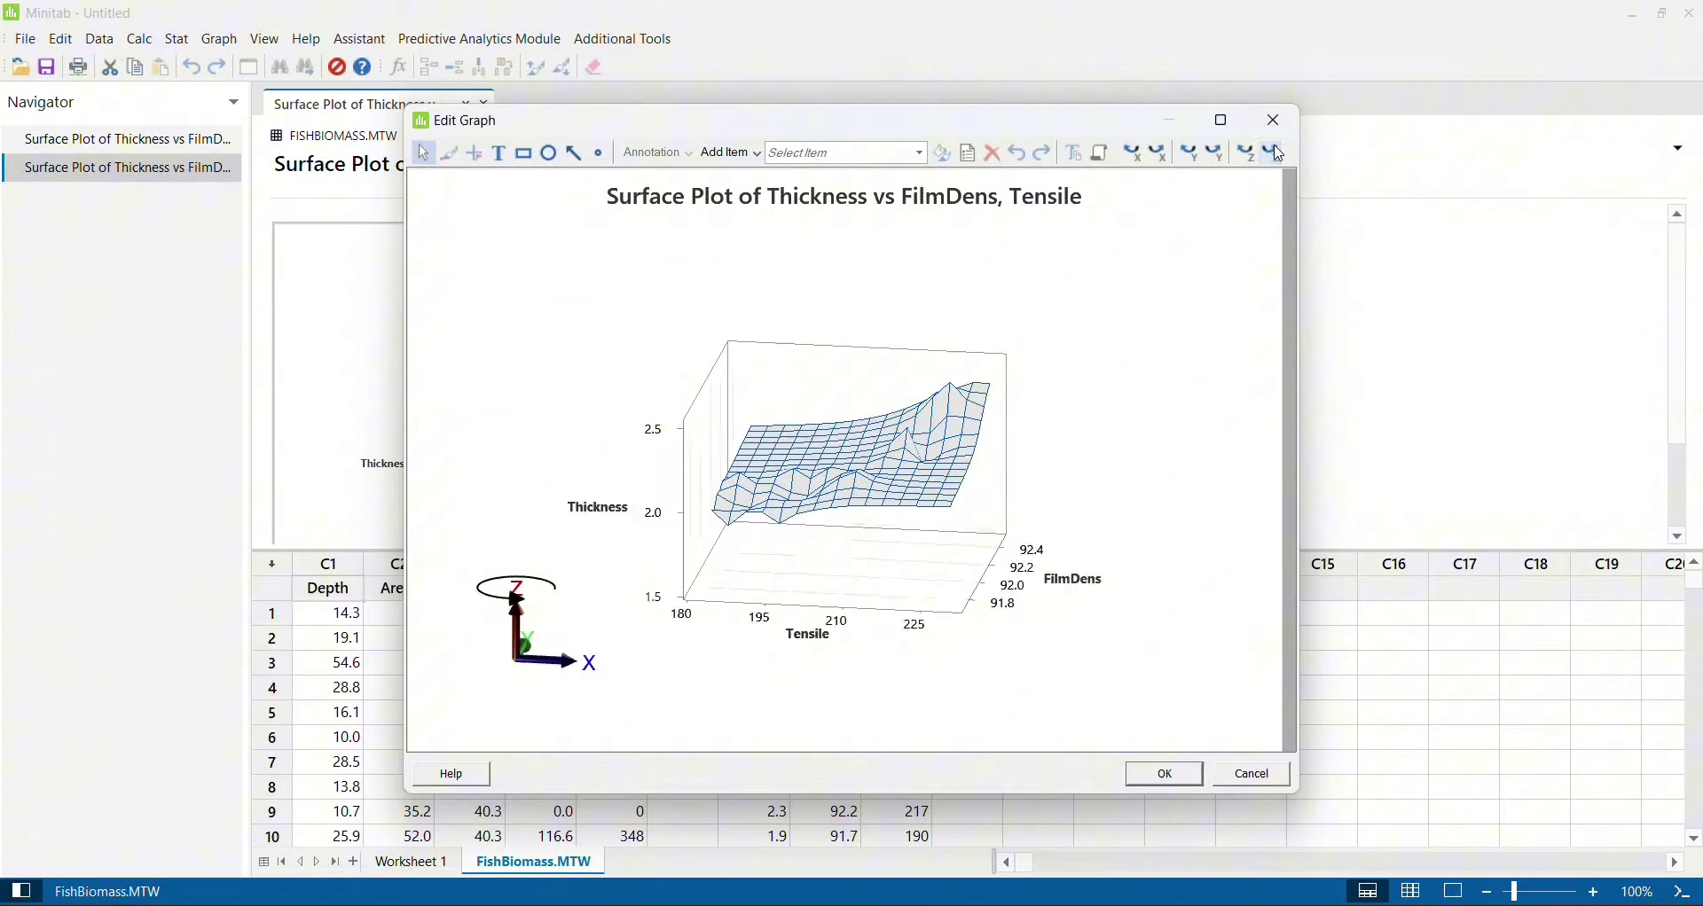
left_click(1276, 155)
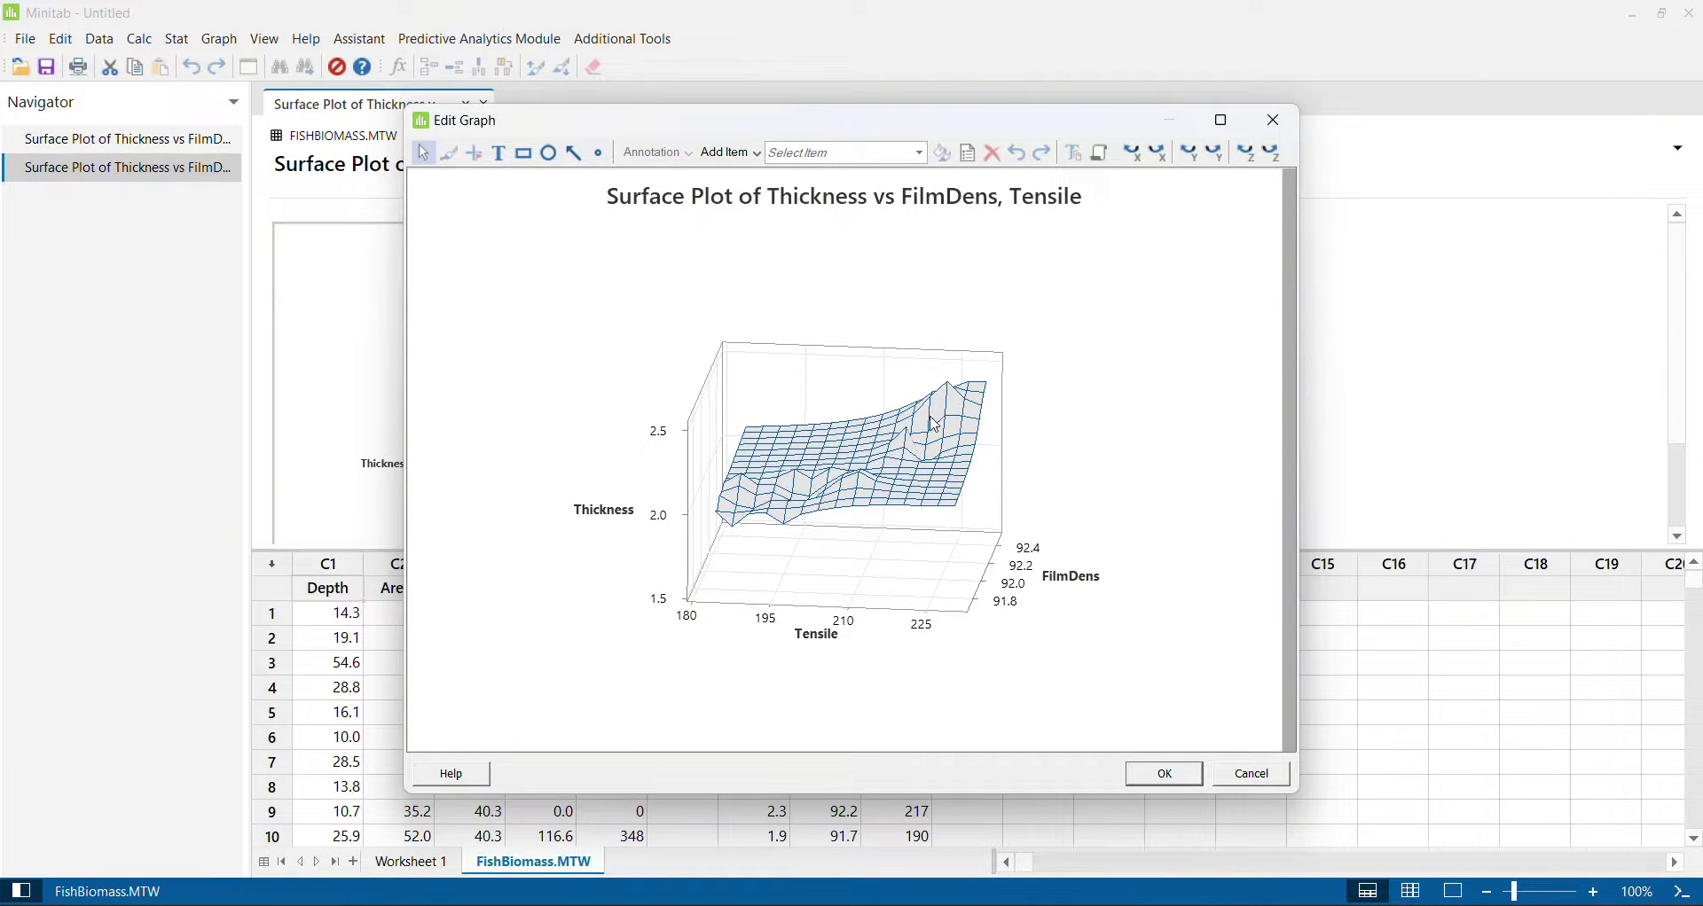
Step: Select the wireframe surface and tilt it two more steps about the X axis
left_click(954, 404)
mouse_move(1250, 160)
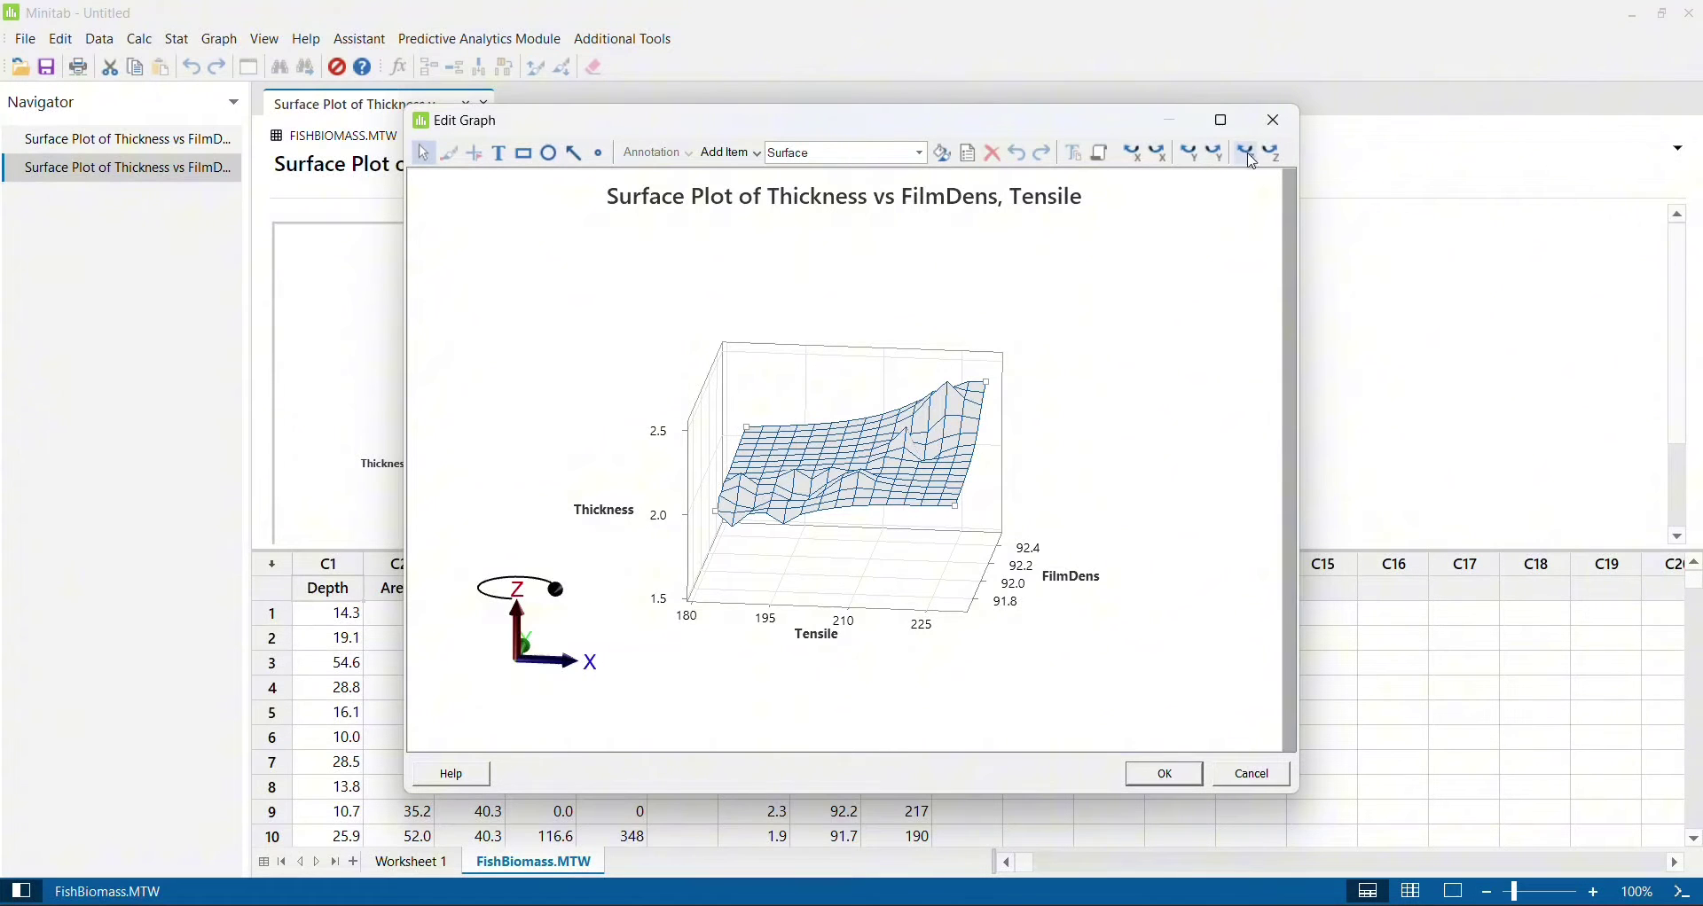
left_click(1132, 160)
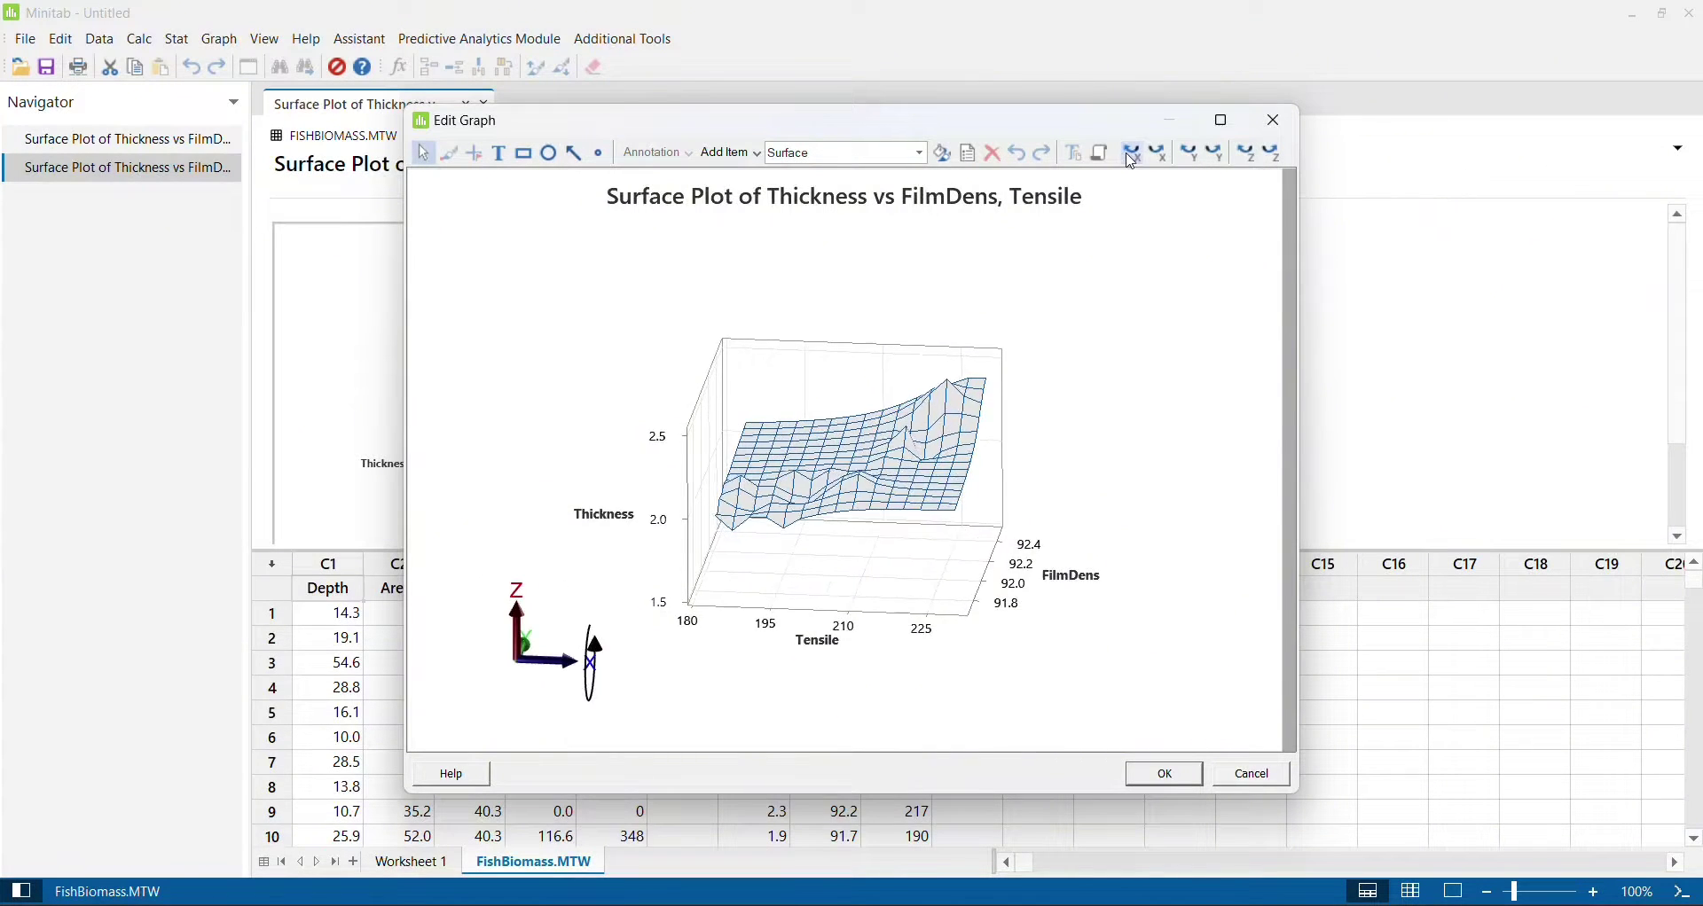
left_click(1132, 160)
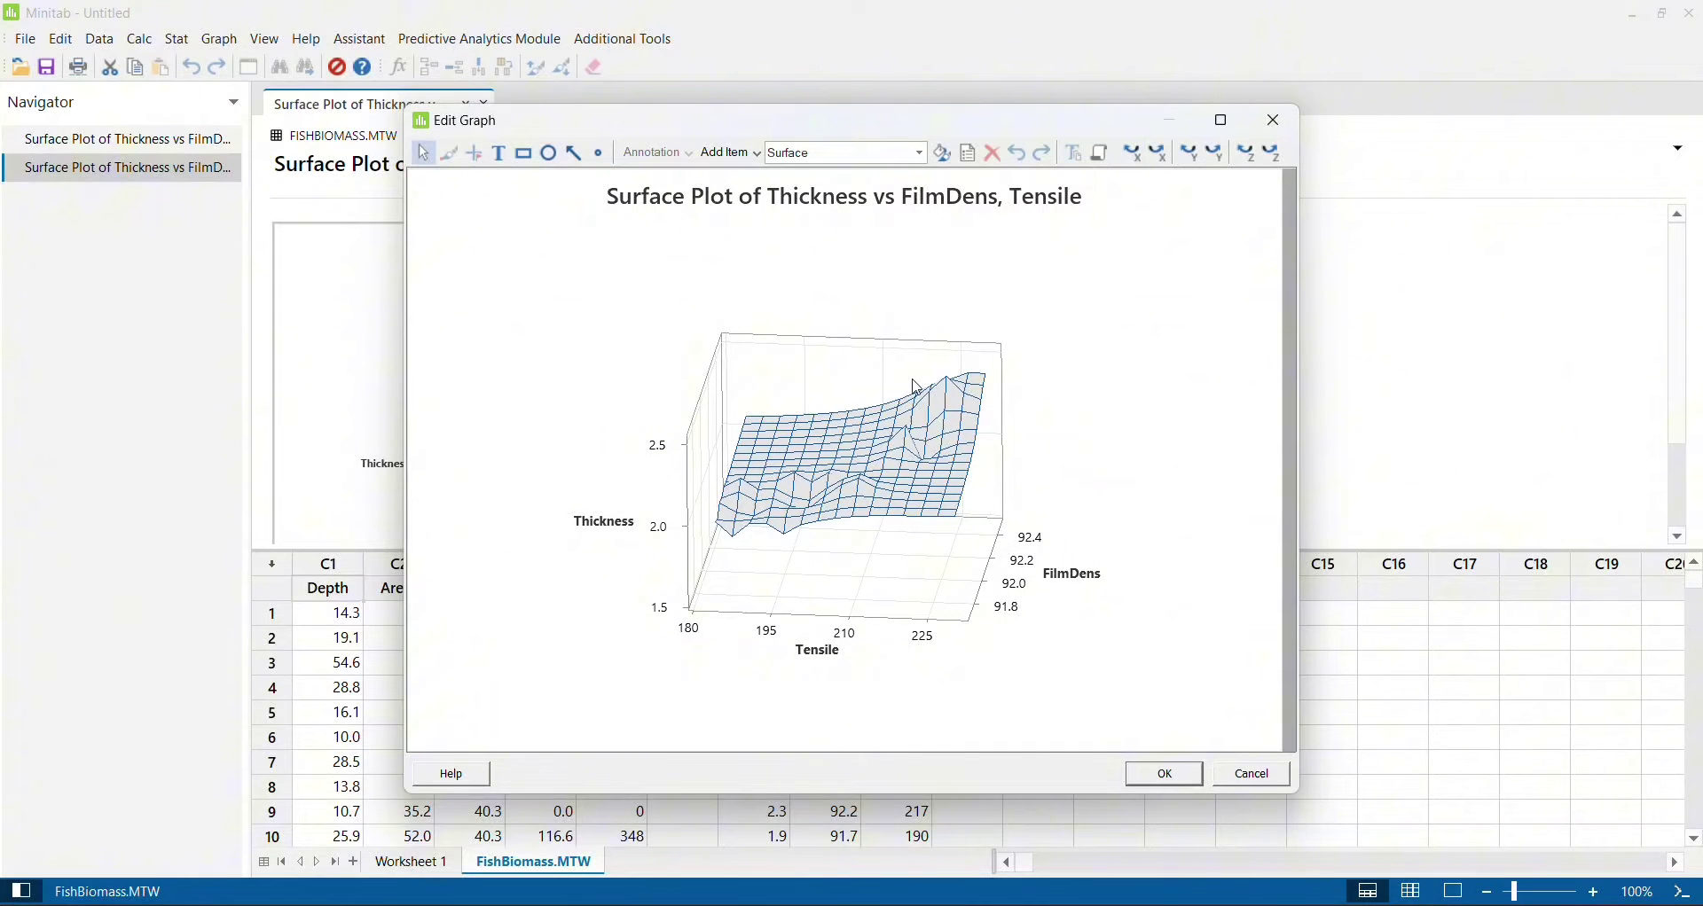